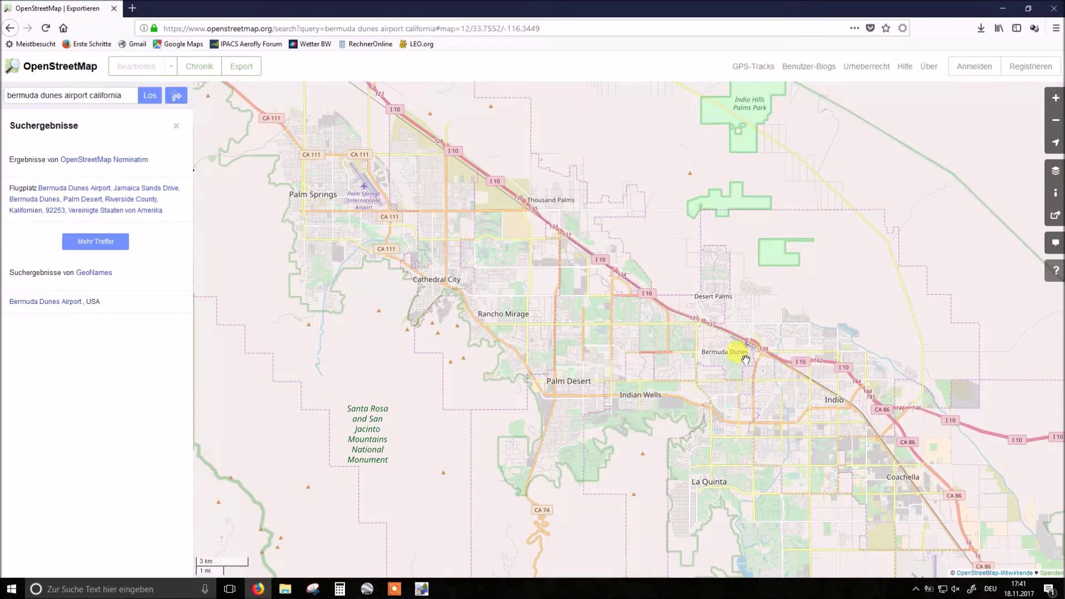
Centre the map on the Bermuda Dunes airport area and start a data export with a manually selected area.
scroll(747, 359, up, 2)
scroll(749, 355, up, 1)
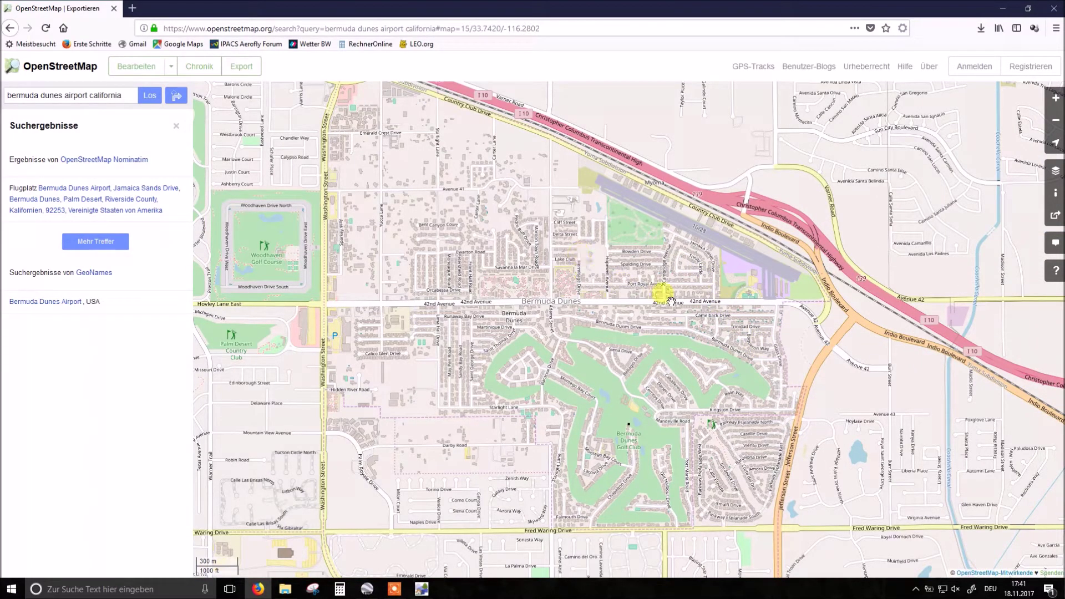
drag(673, 301, 623, 372)
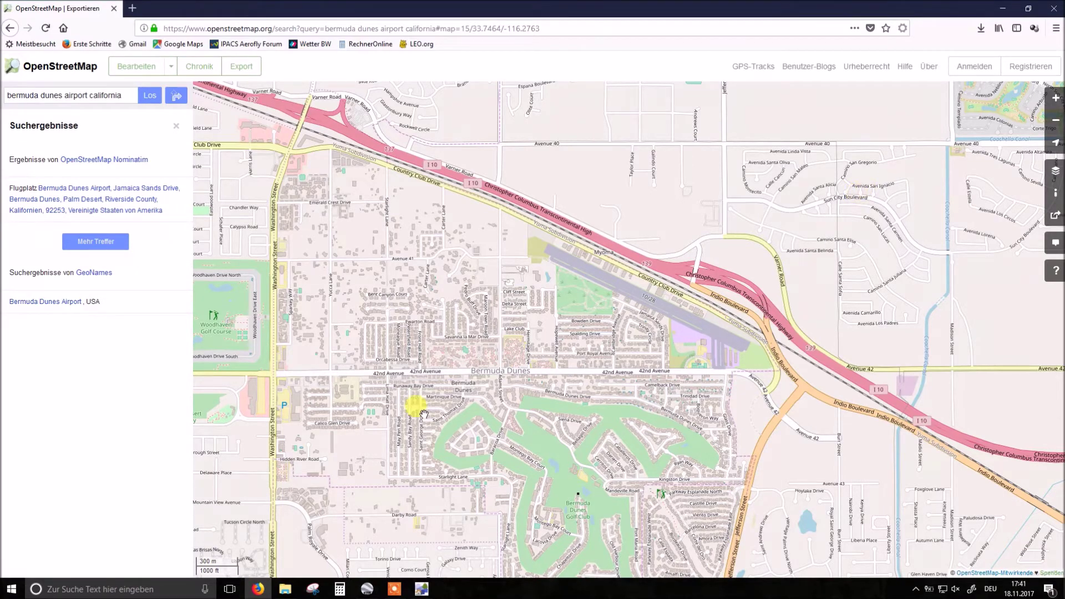
scroll(618, 366, down, 1)
drag(622, 407, 653, 323)
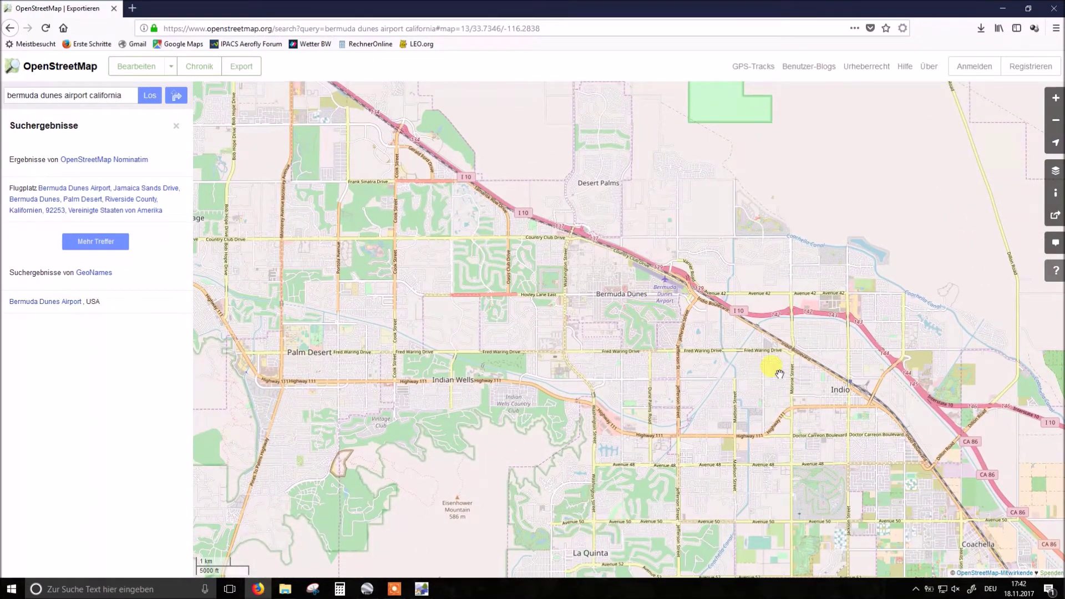
click(246, 69)
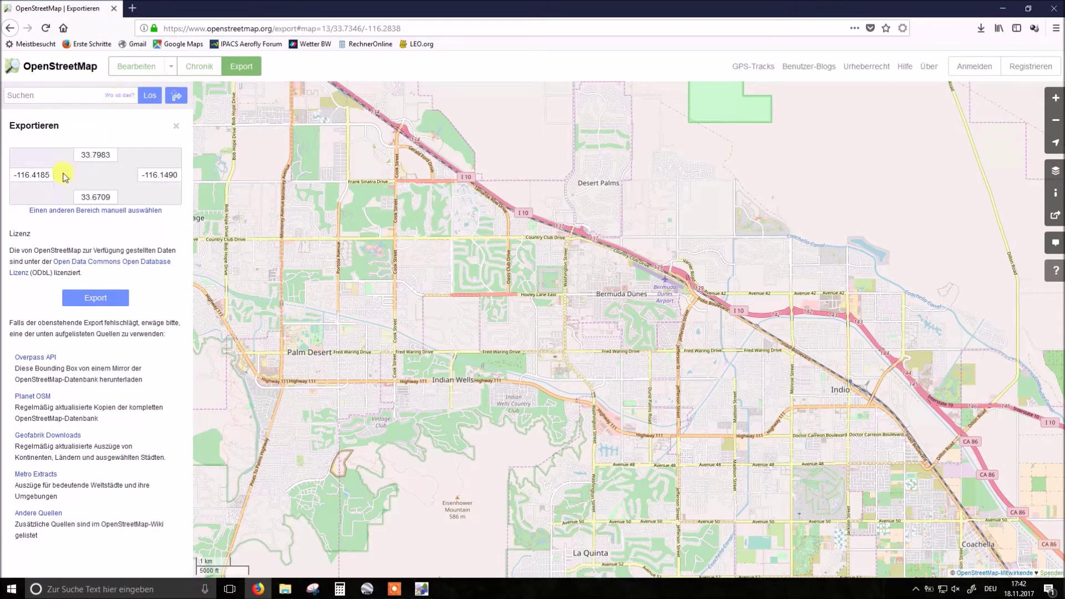
click(109, 211)
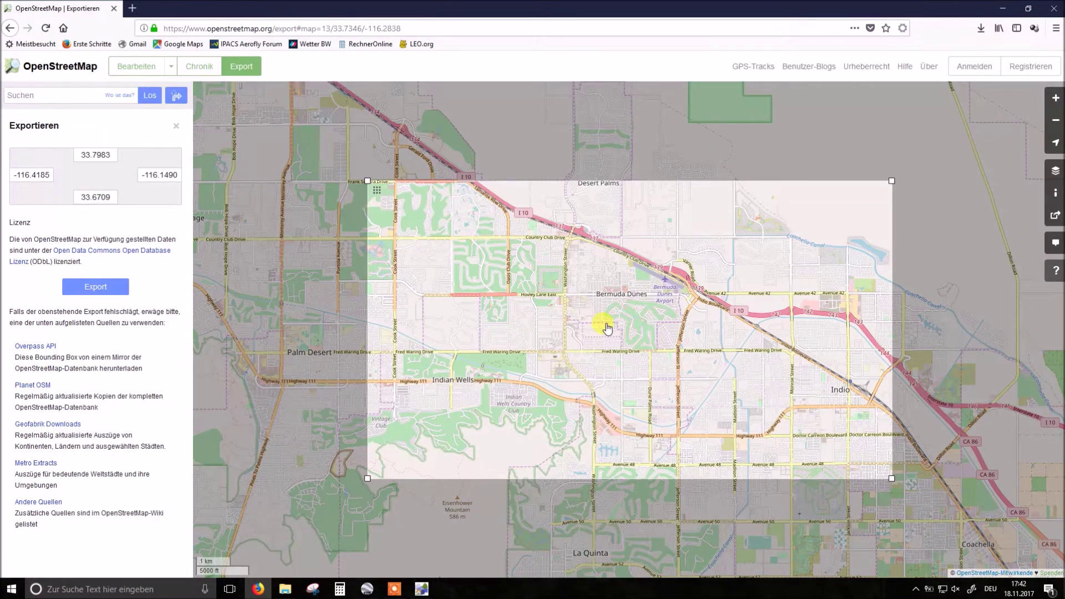
Set the export area's northwest corner to about 33.7880, -116.3541, then export the area and save the map file.
scroll(606, 323, down, 1)
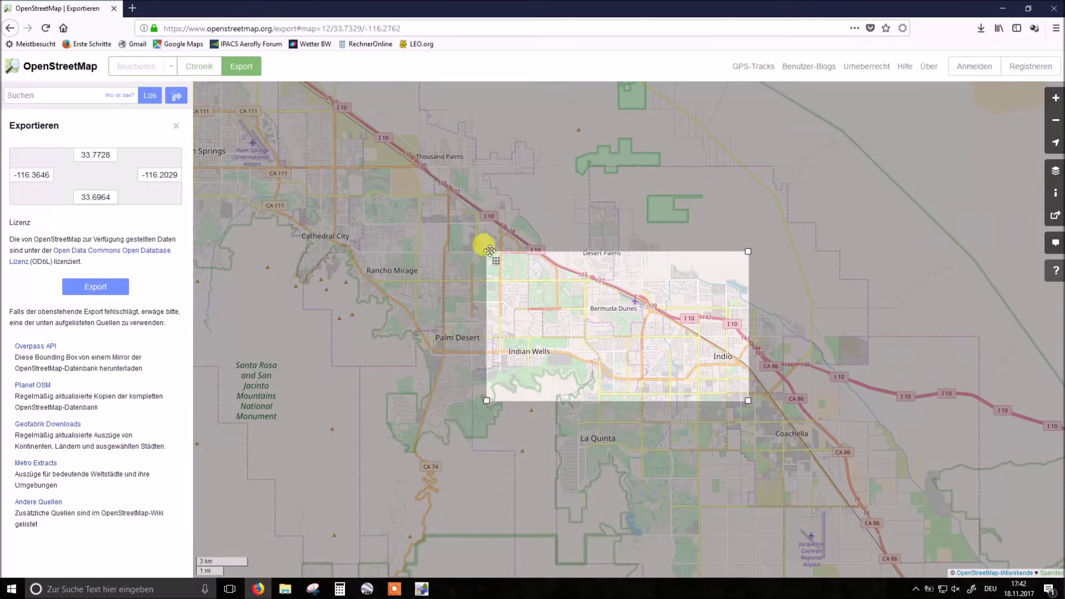
drag(486, 252, 505, 219)
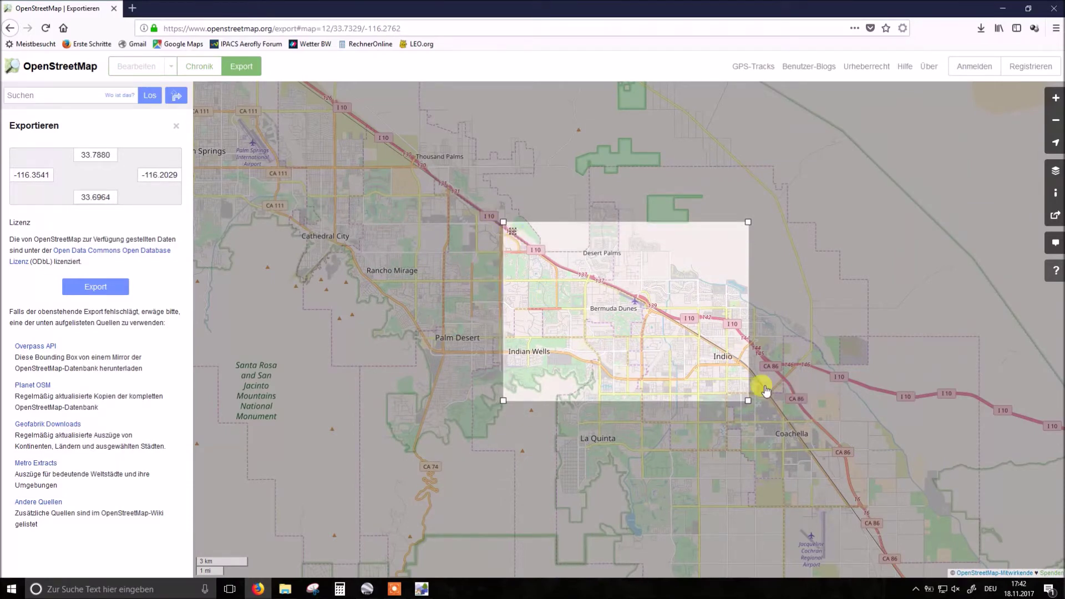
scroll(709, 329, up, 1)
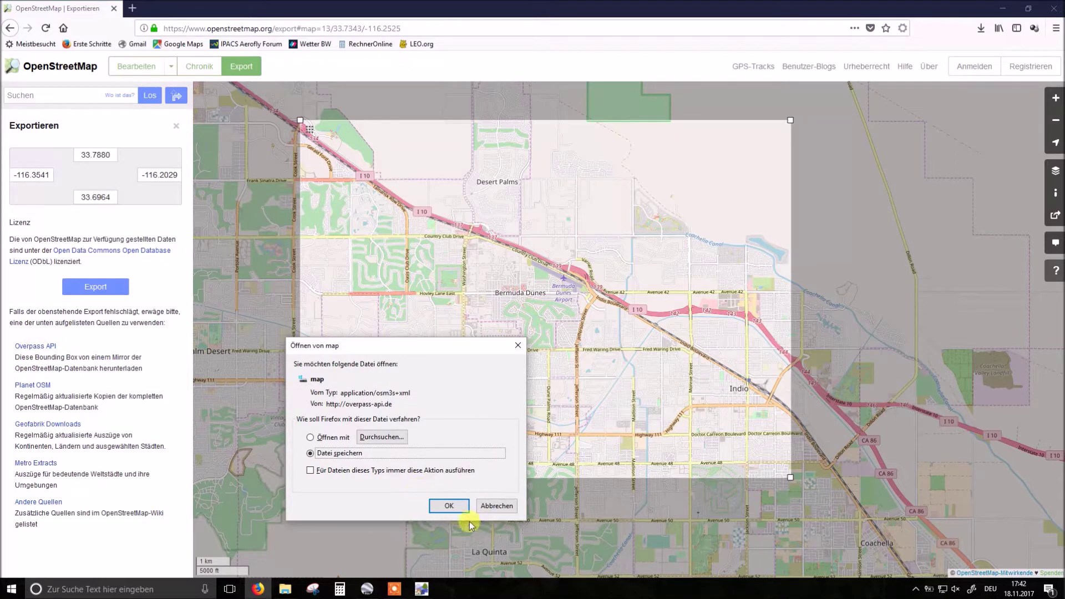
click(452, 506)
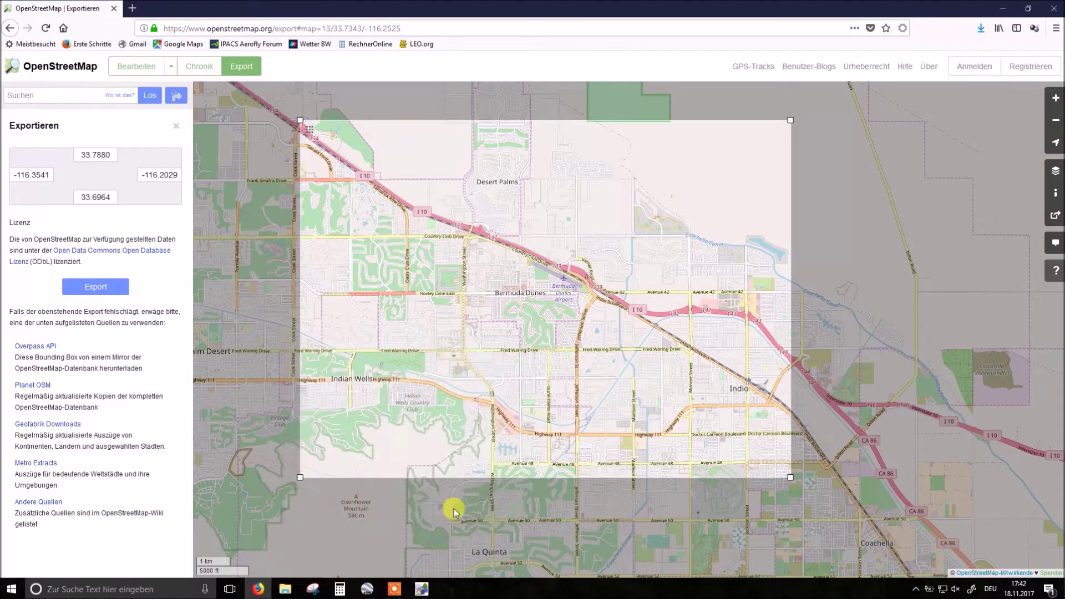
Move the newly downloaded map file from Downloads to construction\bermuda_dunes\osm on the 2 TB aerofly (G:) drive.
click(982, 28)
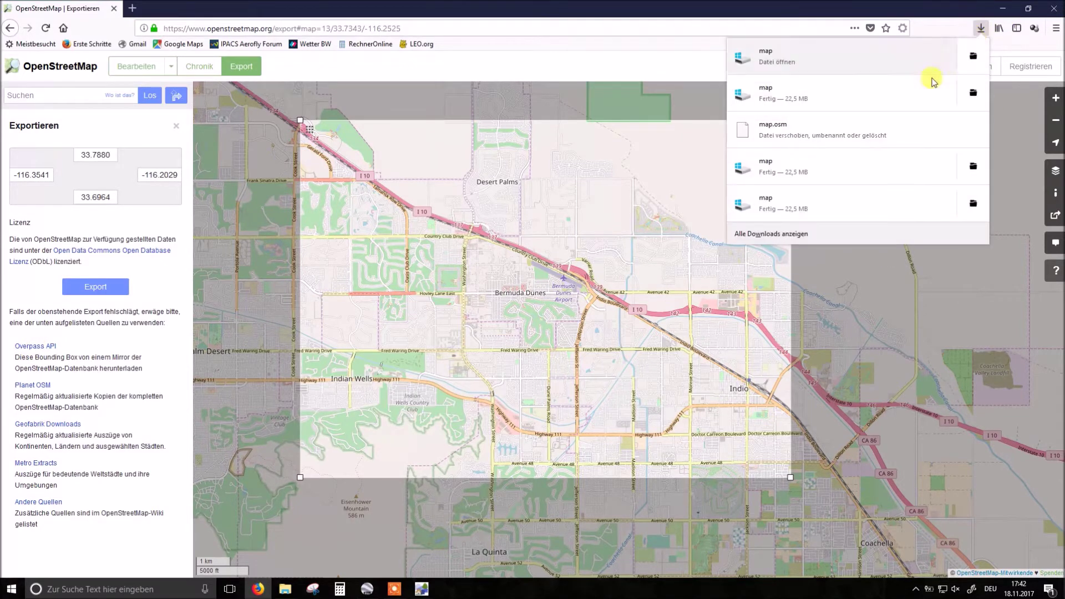
click(974, 58)
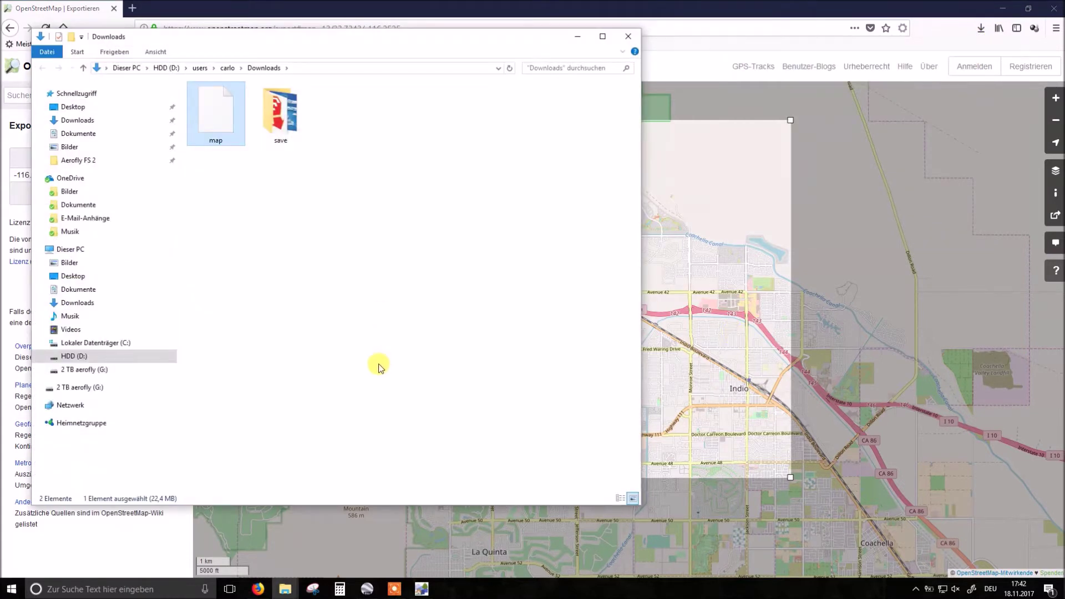
right_click(220, 124)
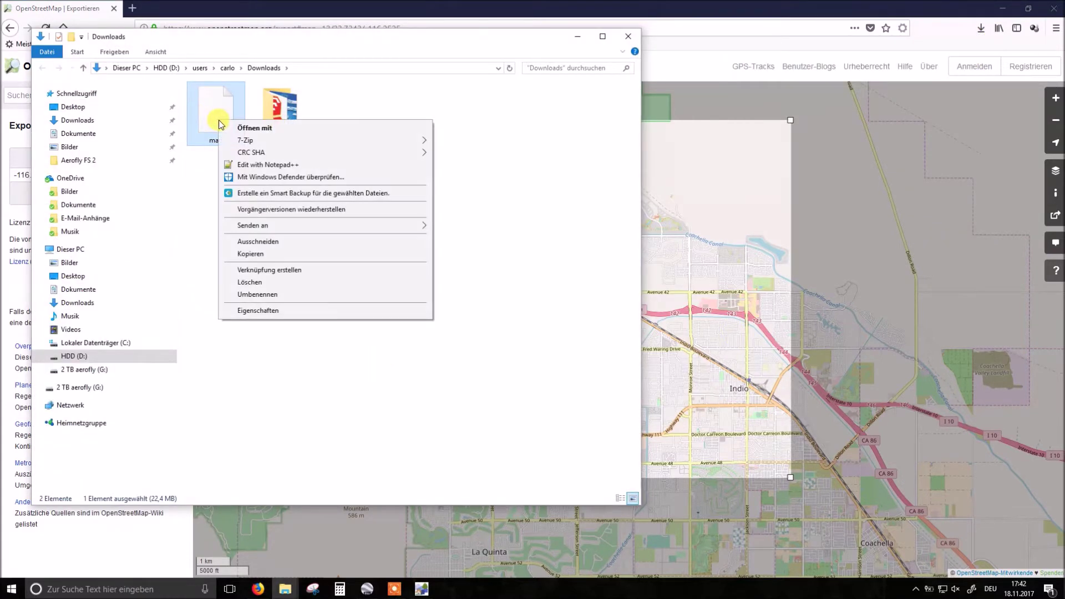
click(271, 241)
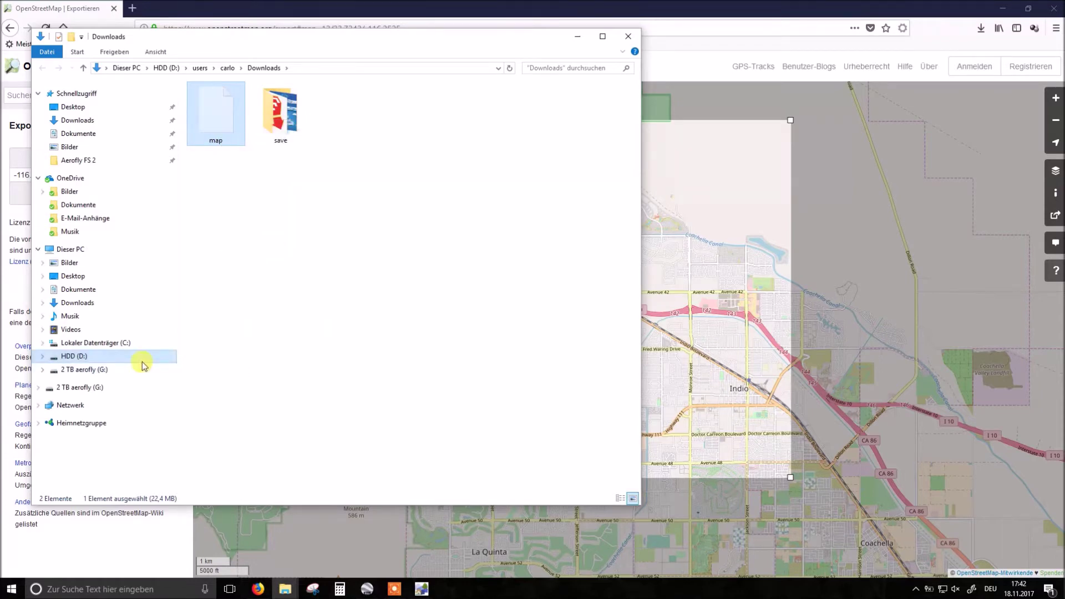
click(105, 370)
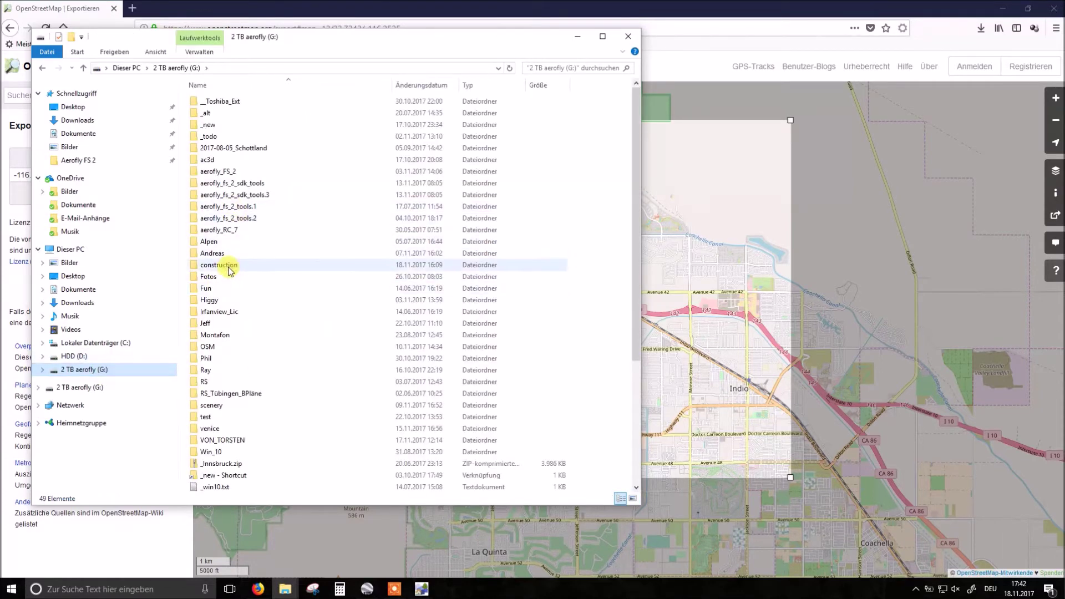
double_click(228, 265)
double_click(215, 102)
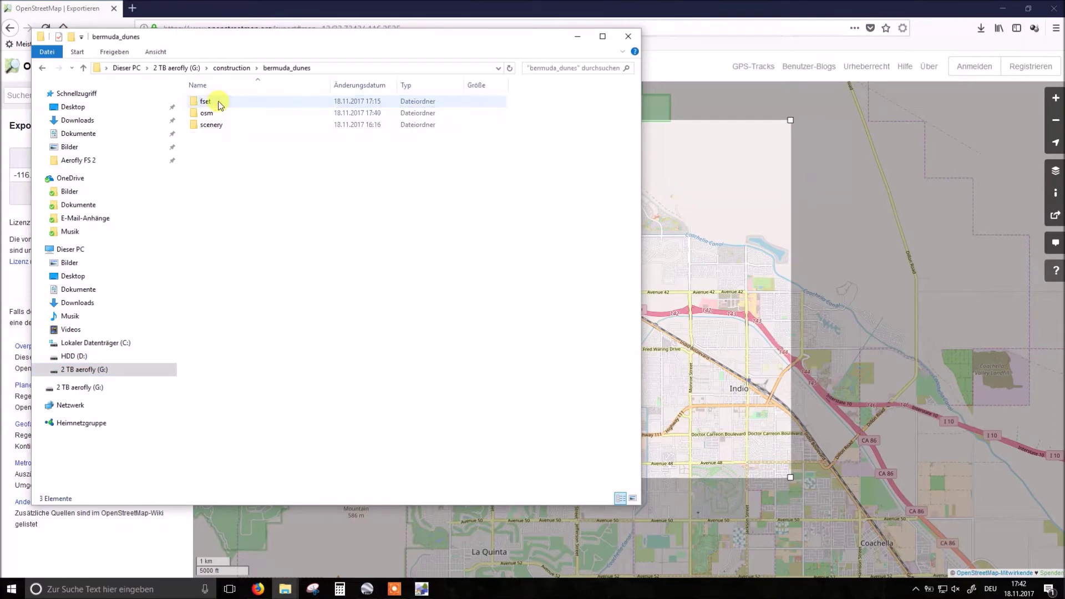
double_click(210, 114)
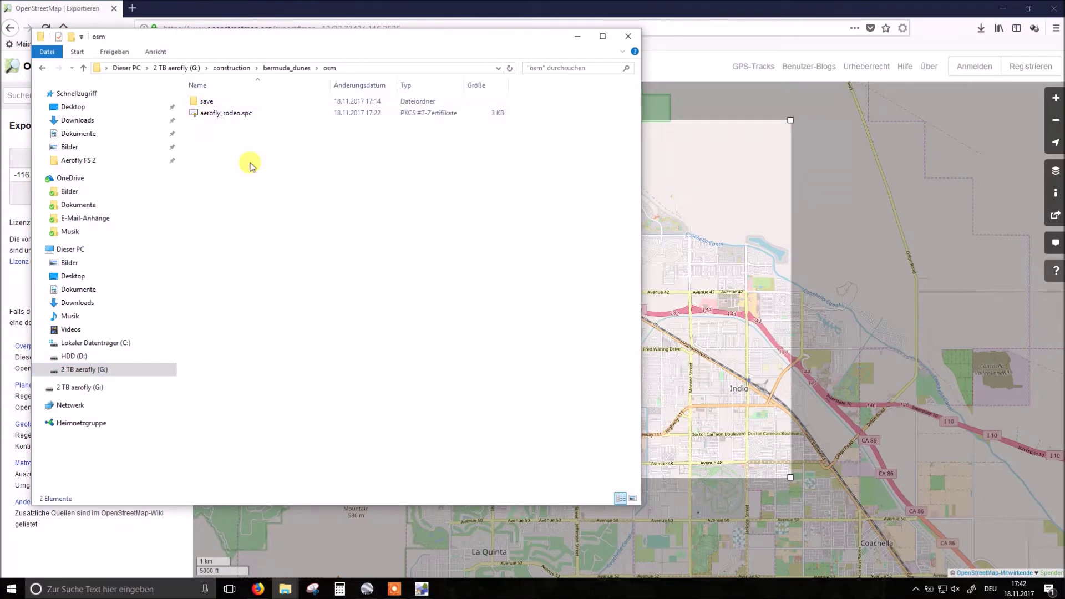
right_click(257, 182)
click(293, 263)
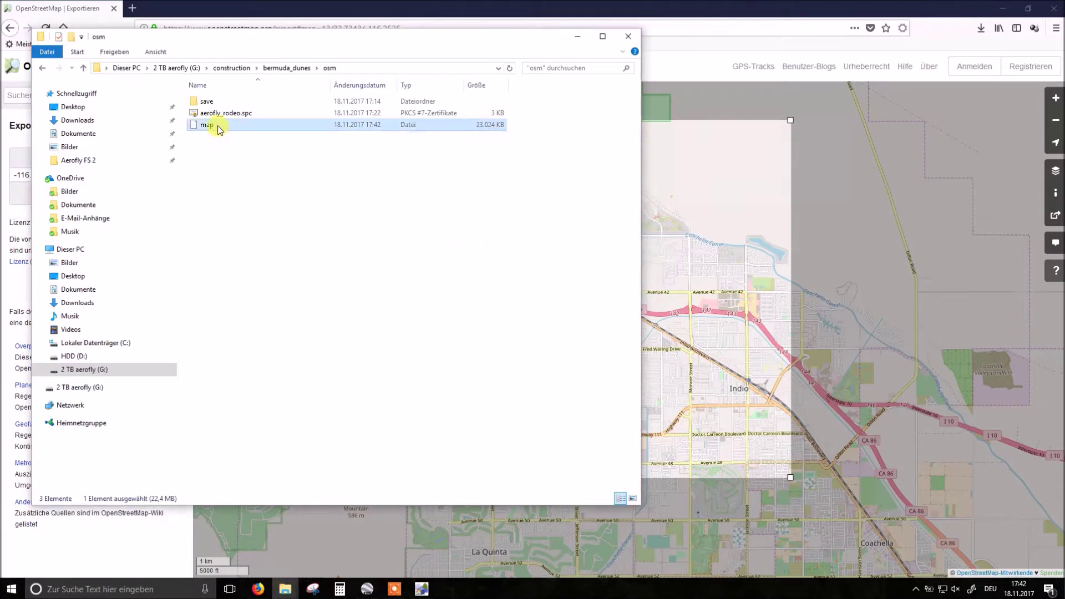
Rename the moved map file to map.osm and minimise the file window.
click(222, 128)
text(.osm)
key(Return)
click(269, 156)
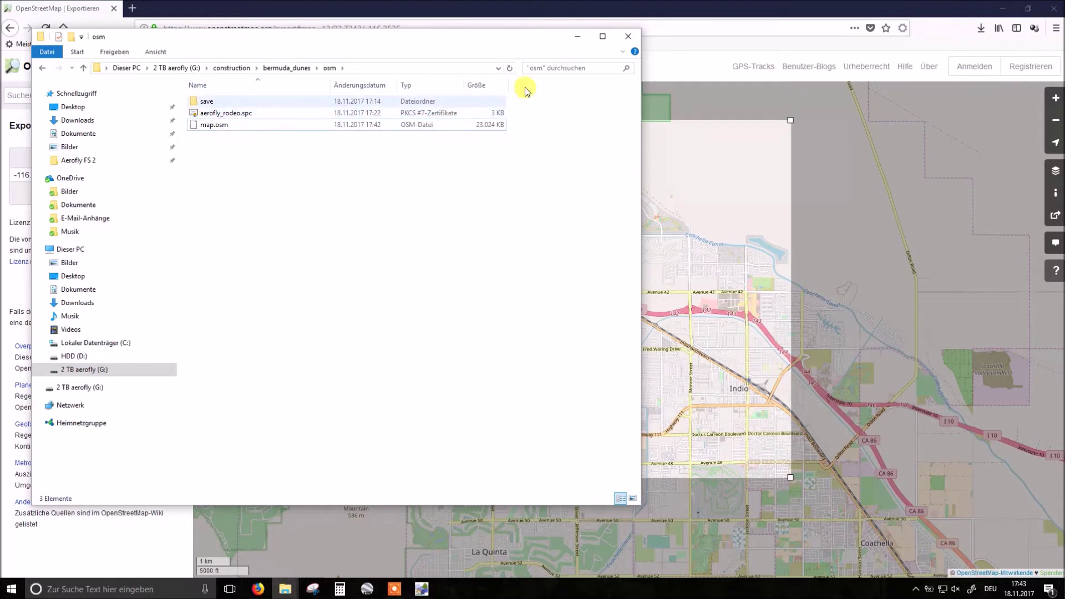
click(578, 38)
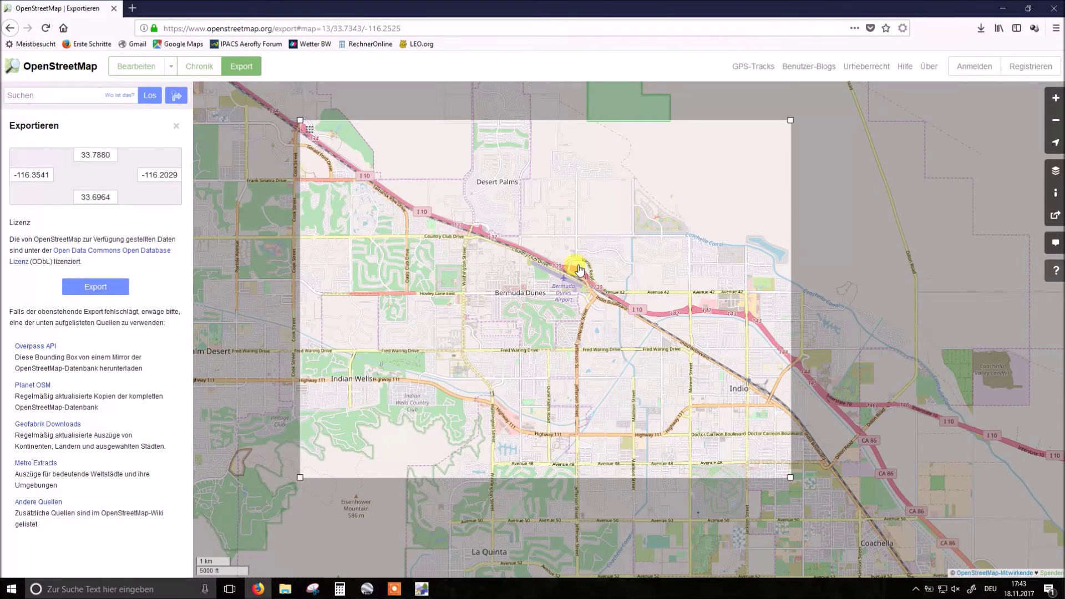
Switch to Google Earth Pro and start a new polygon named exclude at the Bermuda Dunes airport.
scroll(583, 291, up, 1)
scroll(582, 289, up, 1)
scroll(543, 266, up, 1)
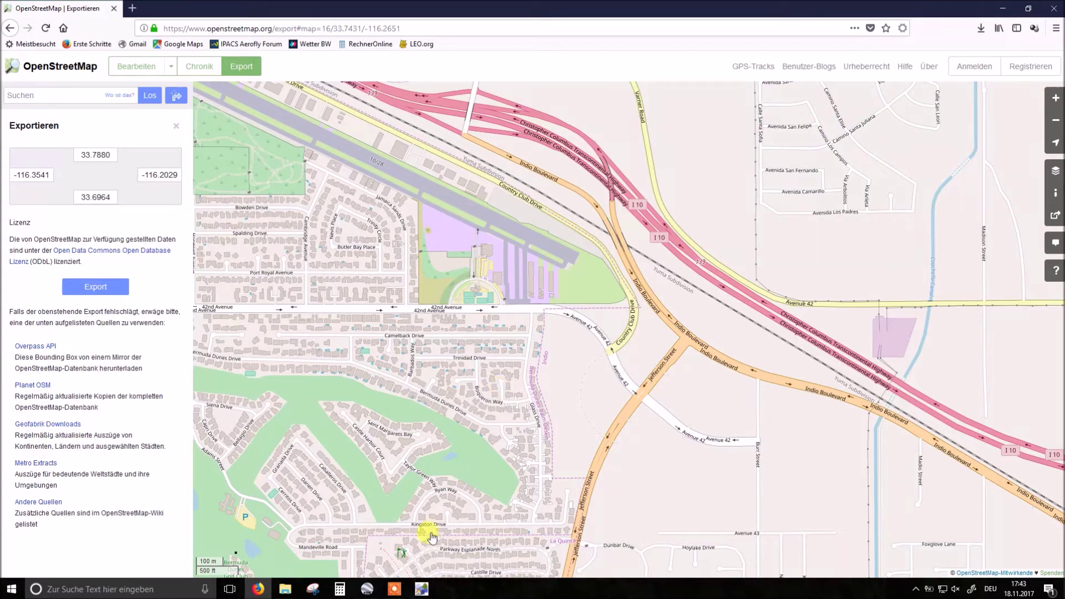
click(368, 588)
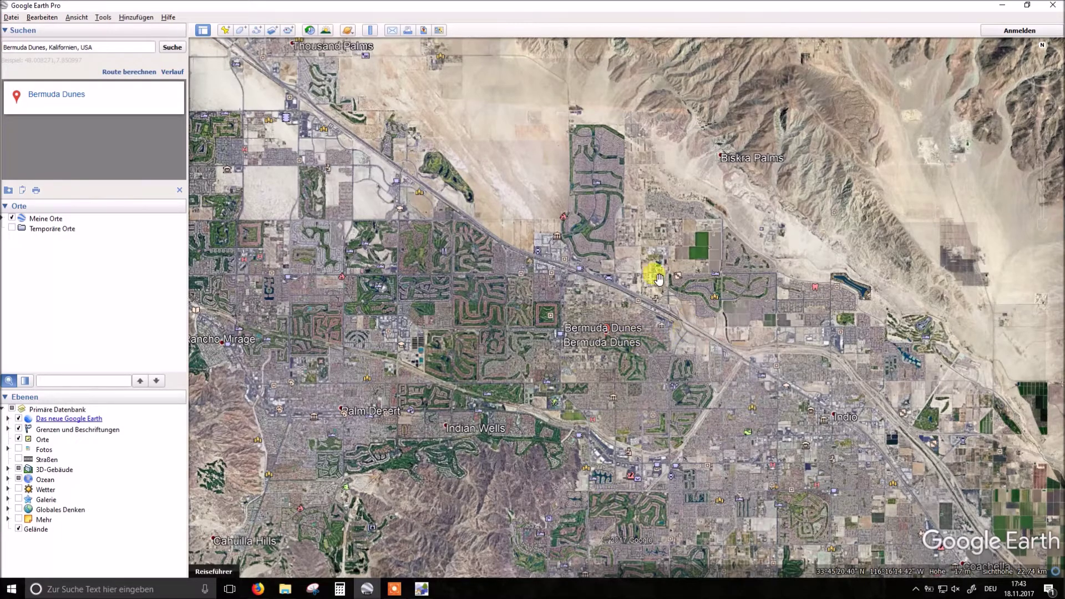
scroll(673, 332, up, 5)
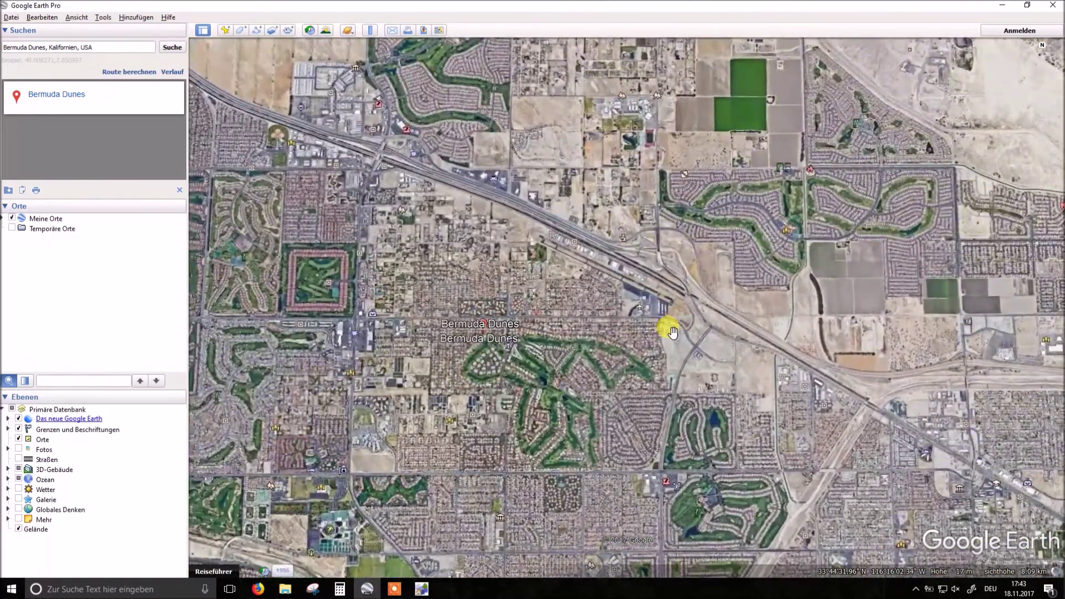
scroll(668, 316, up, 4)
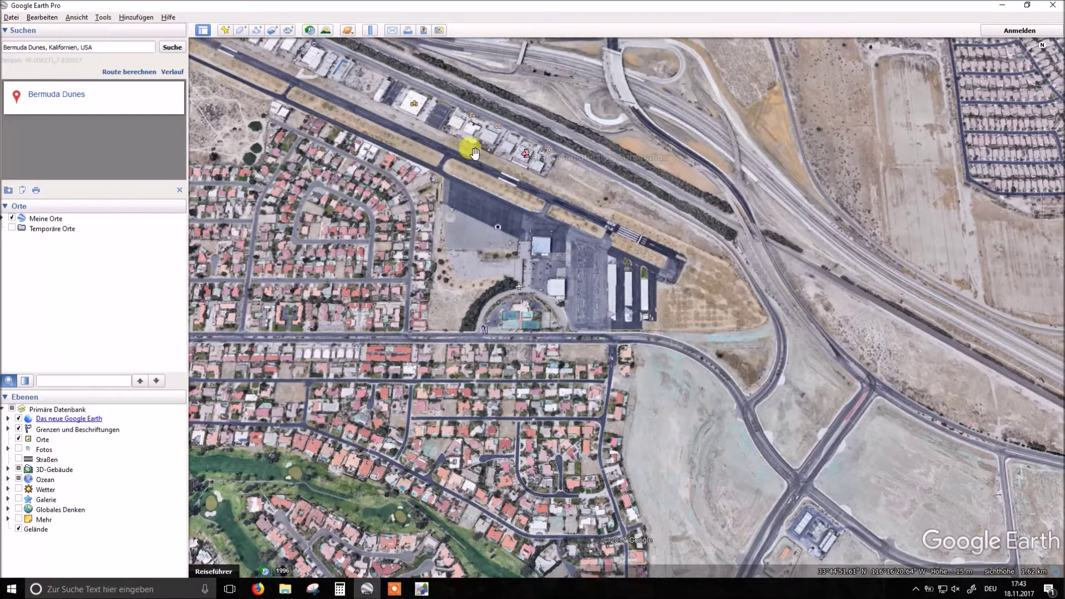
scroll(609, 295, up, 2)
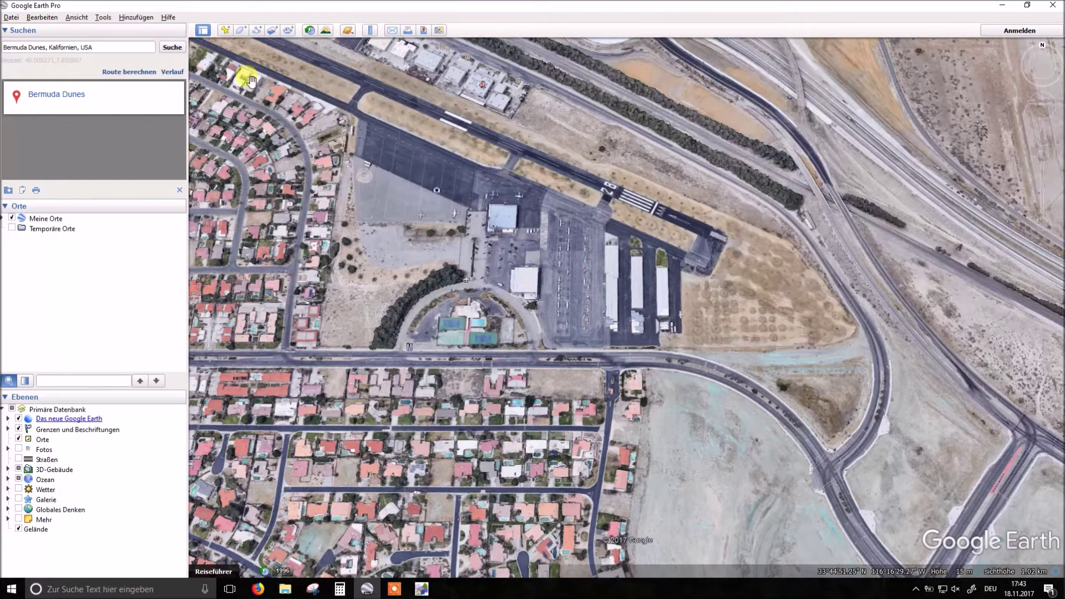
click(131, 19)
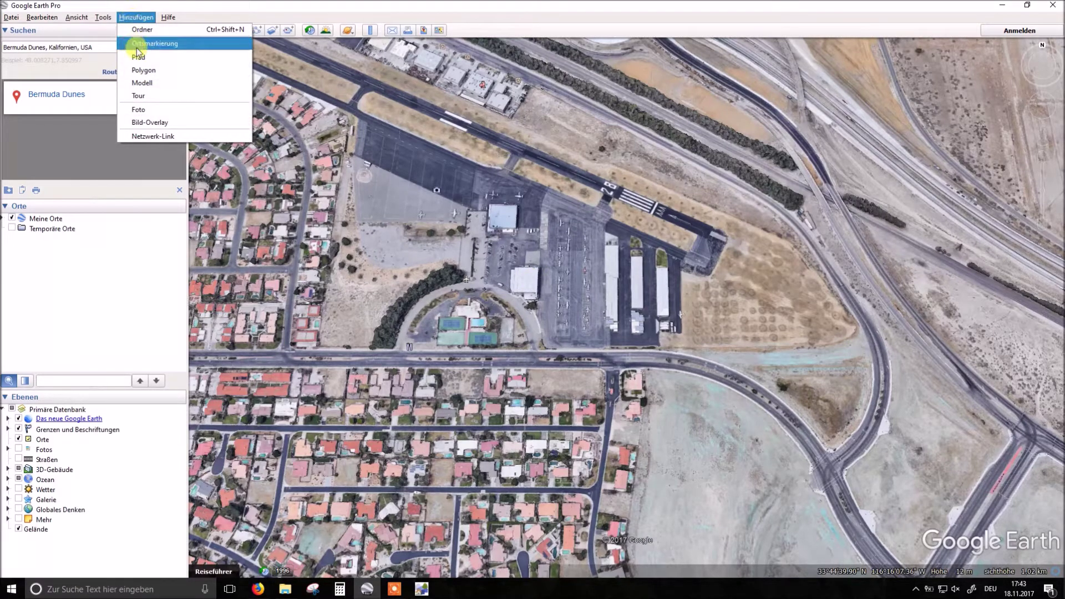
click(145, 69)
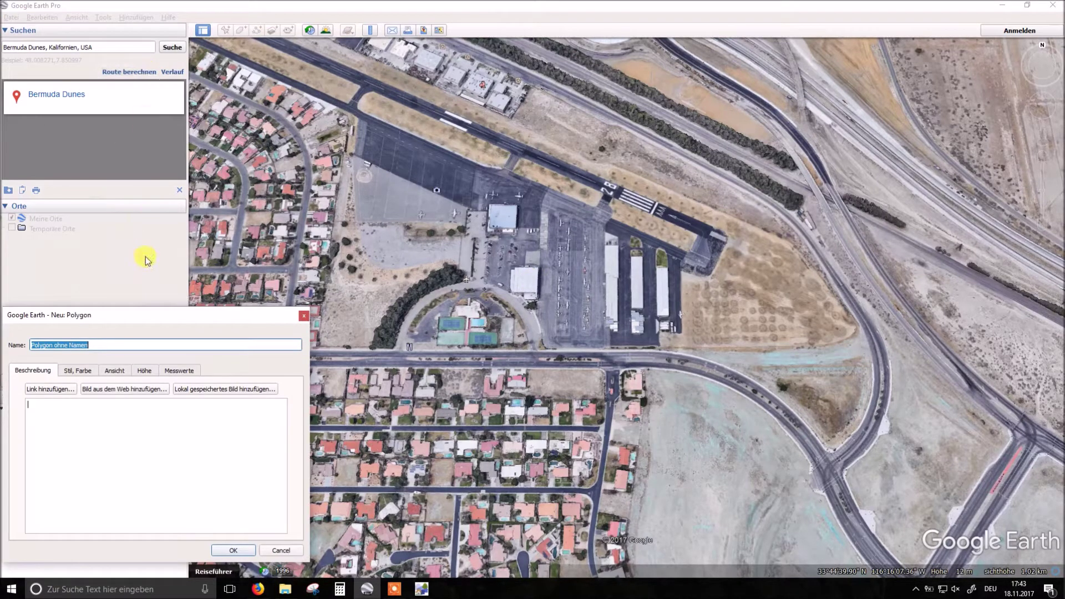
text(exclude)
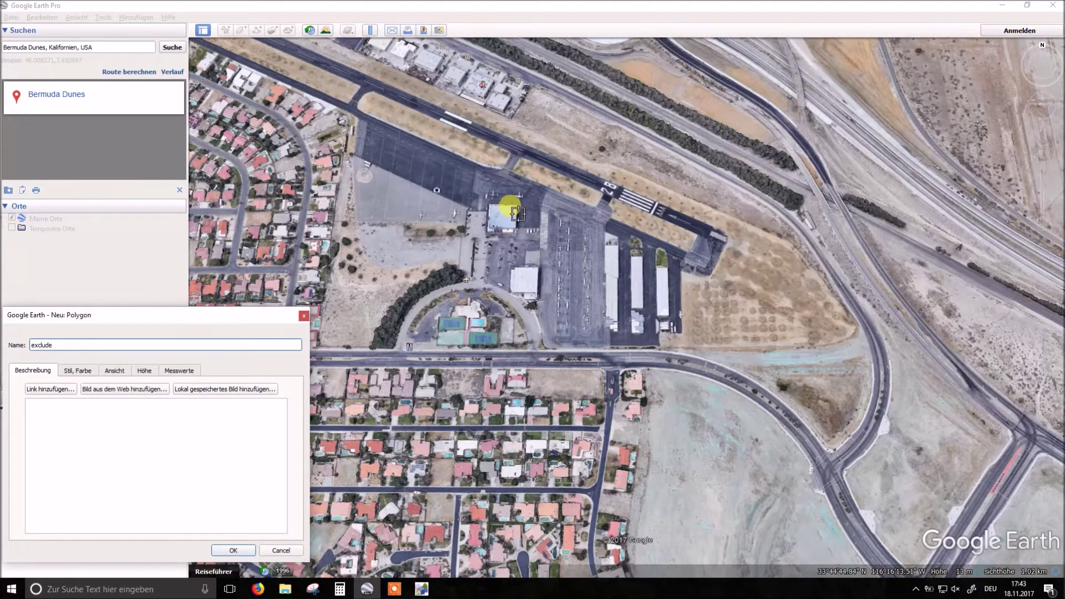
Outline the airport's southeastern apron, hangars and buildings between runway and road with a six-point polygon and accept it.
click(480, 171)
click(472, 282)
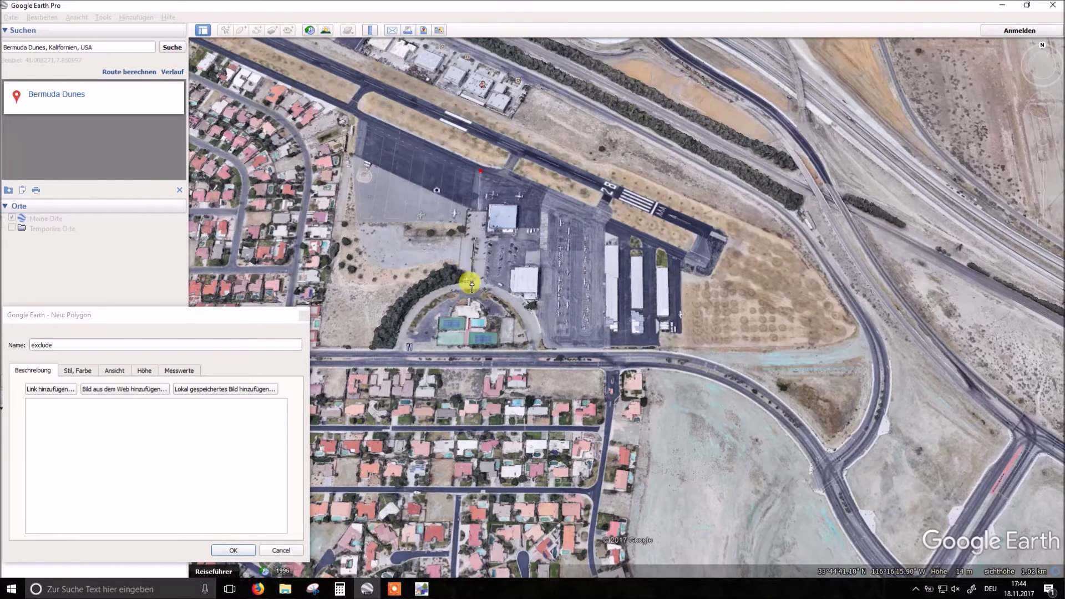
click(532, 321)
click(548, 347)
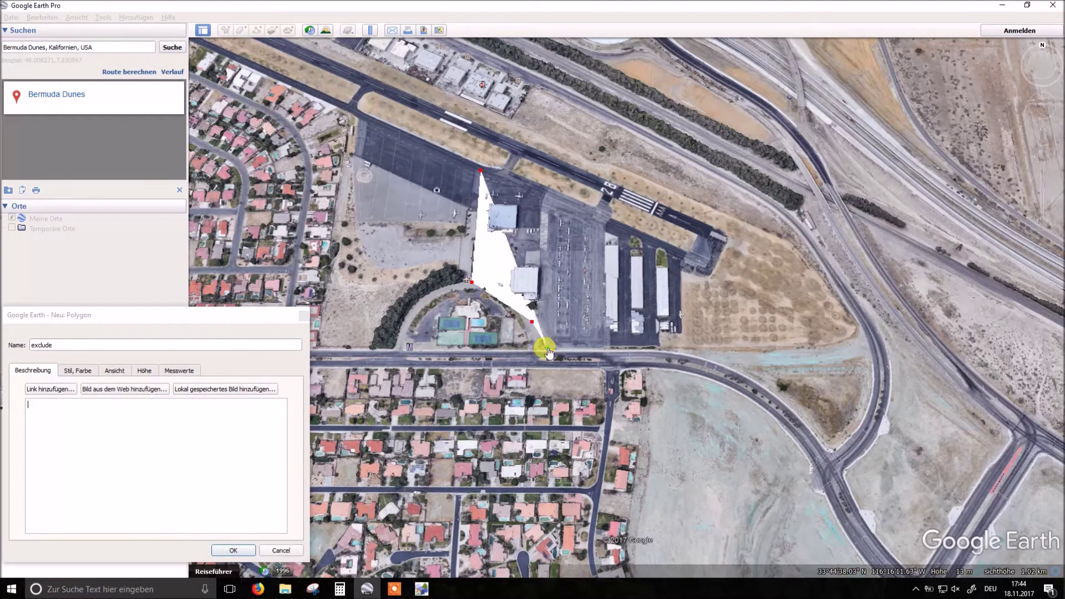
click(690, 348)
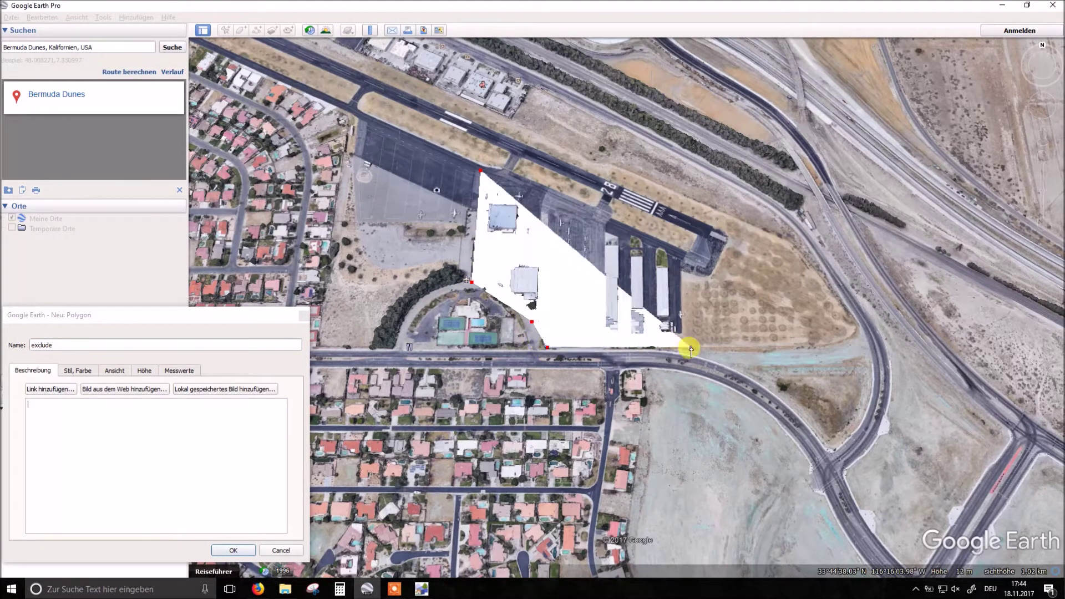
click(709, 259)
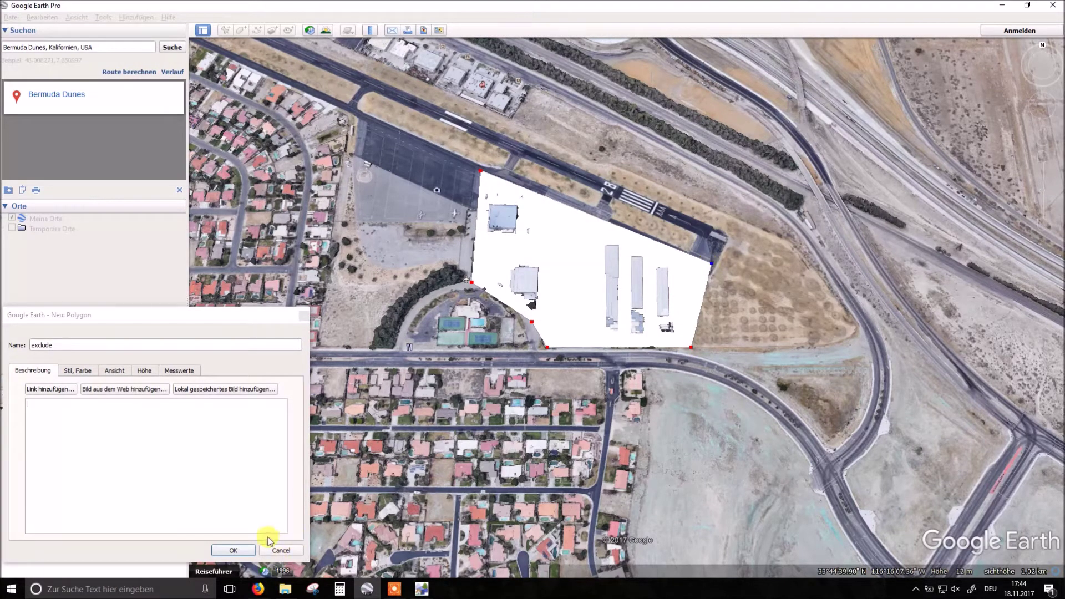
click(233, 551)
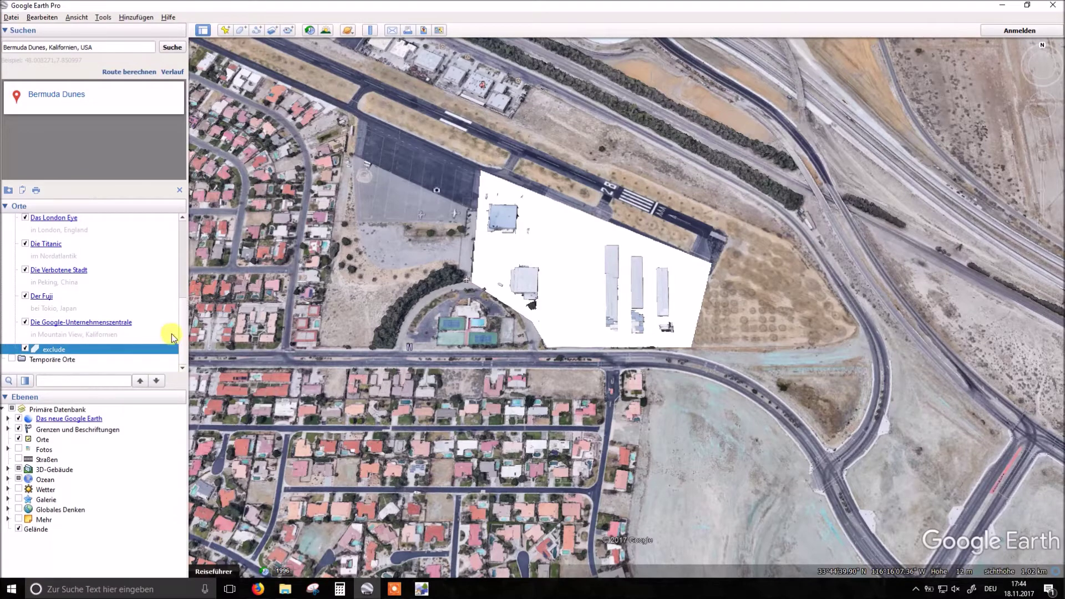
Save the exclude polygon as exclude.kml in Kml format in the construction\bermuda_dunes\osm folder.
right_click(61, 351)
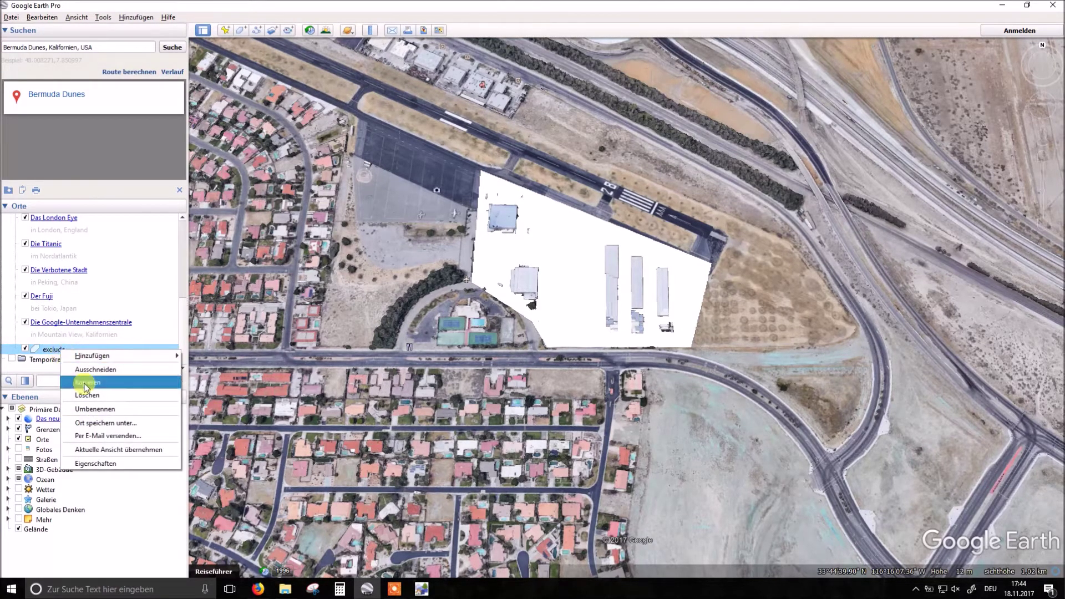
click(113, 424)
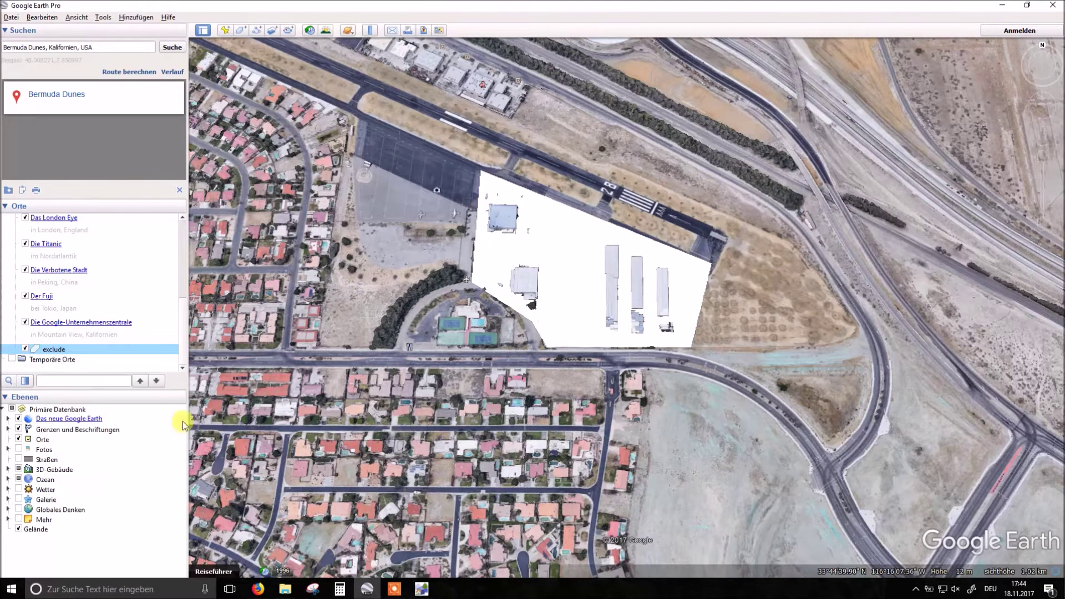
click(121, 272)
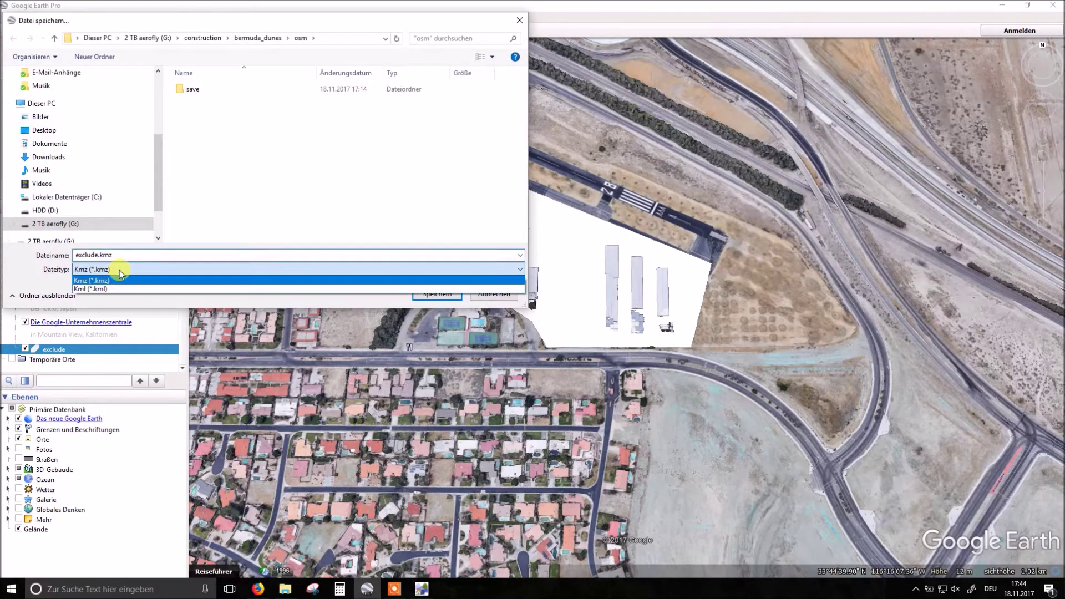
click(119, 289)
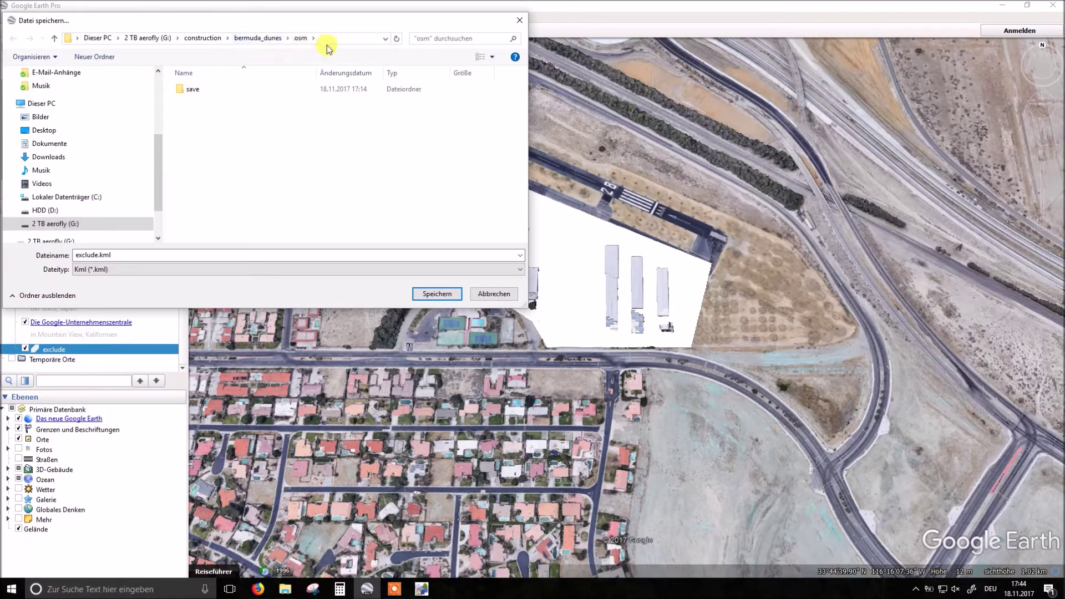
click(438, 294)
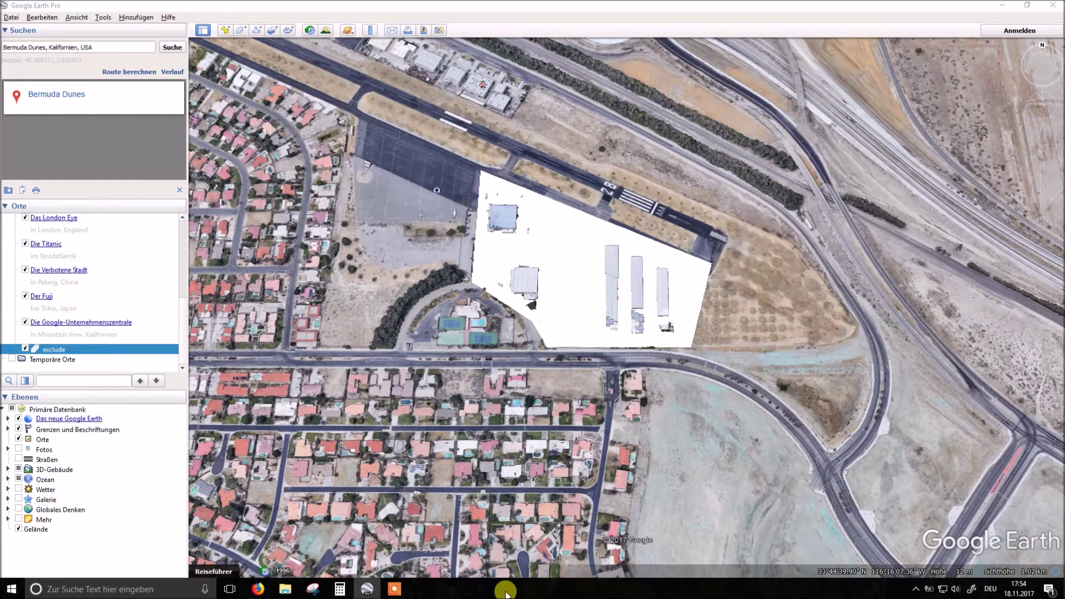
Launch scenProc from the desktop, dismiss the invalid-options warning and leave its options without saving.
click(1062, 589)
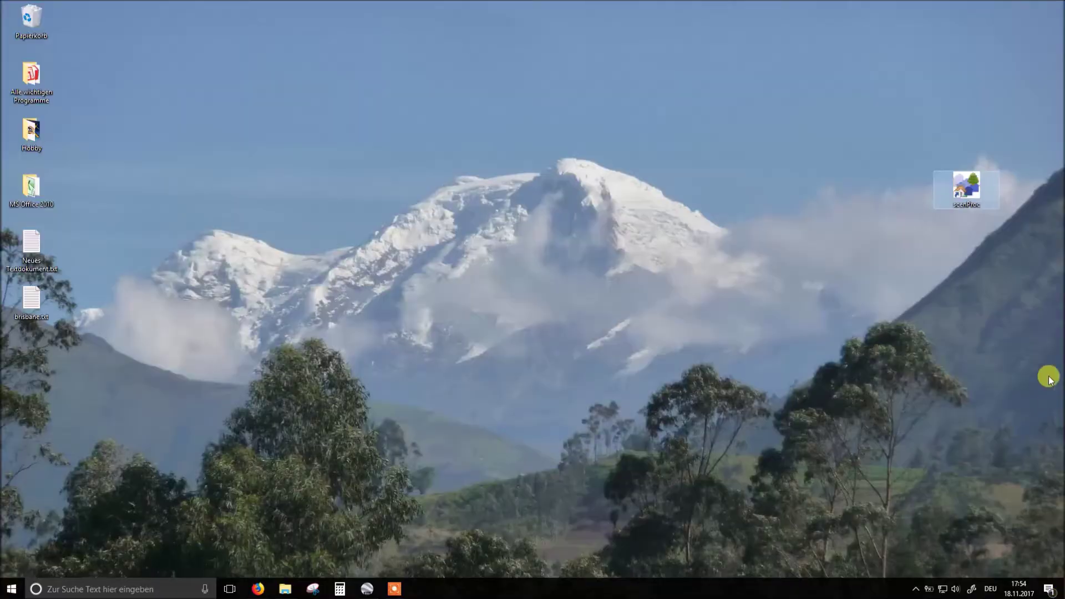
double_click(966, 188)
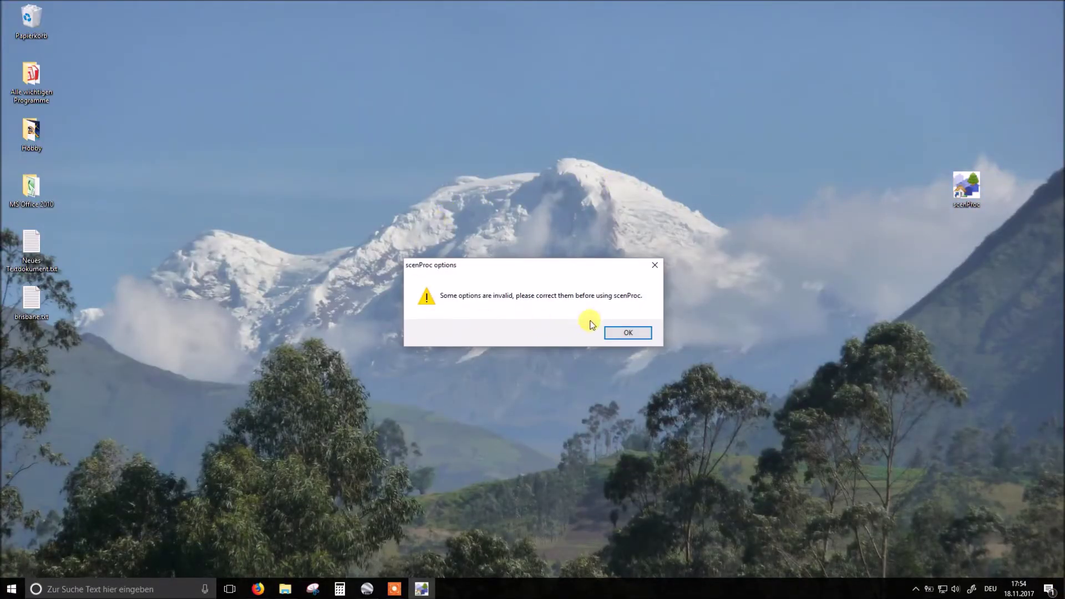
click(645, 332)
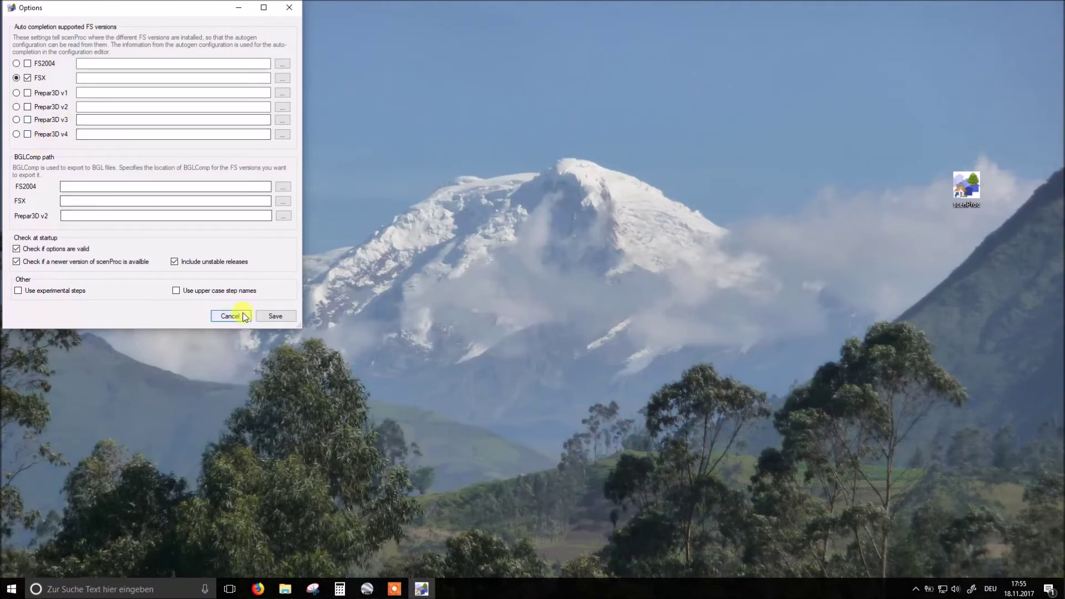
click(232, 317)
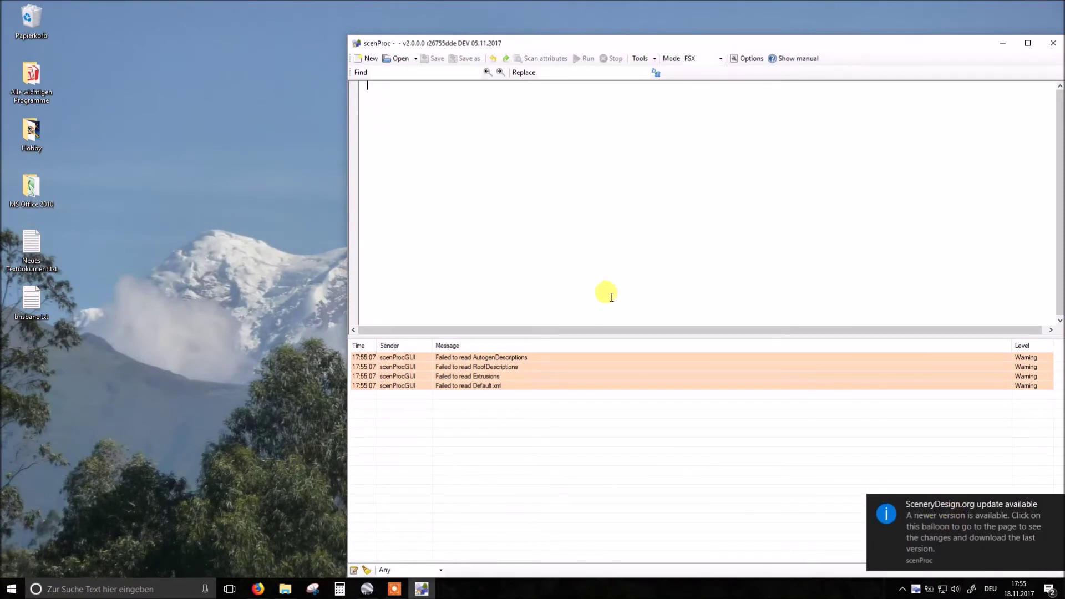
Open the scenProc configuration aerofly_rodeo.spc from the bermuda_dunes\osm folder.
click(400, 59)
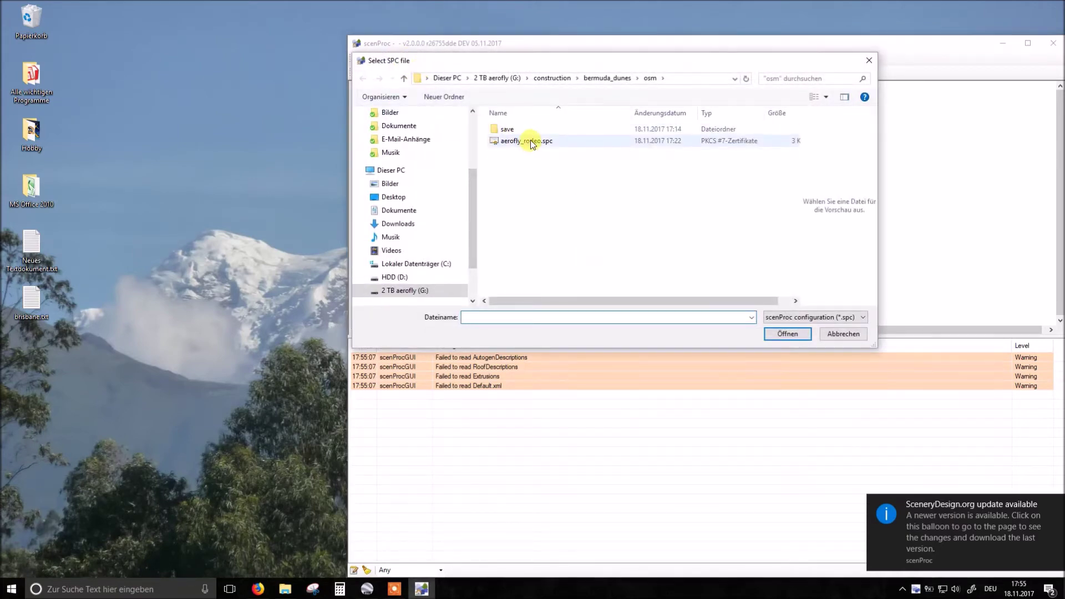
click(531, 143)
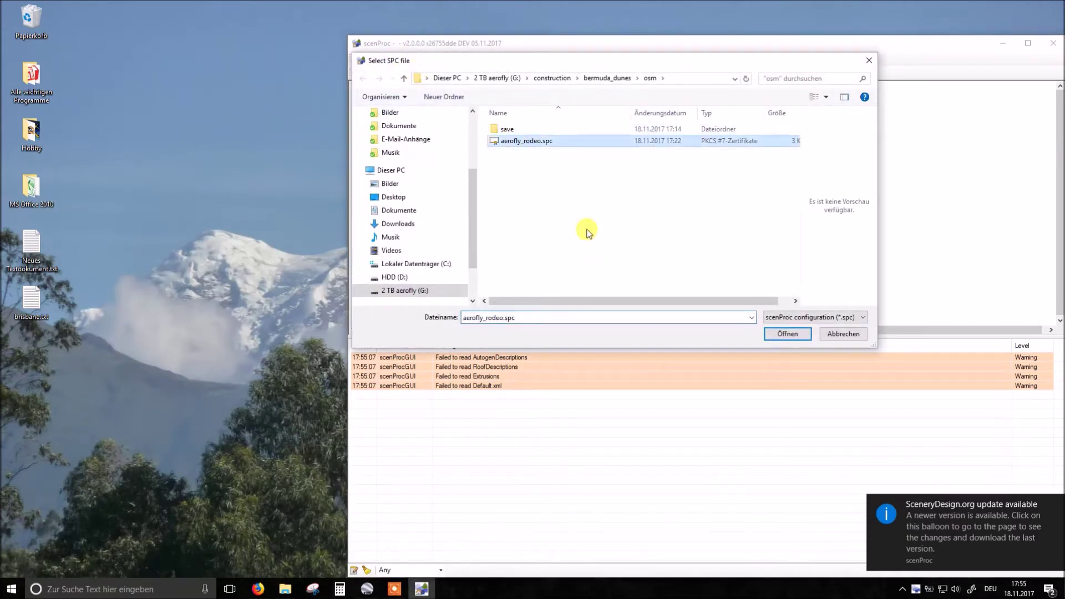
click(786, 334)
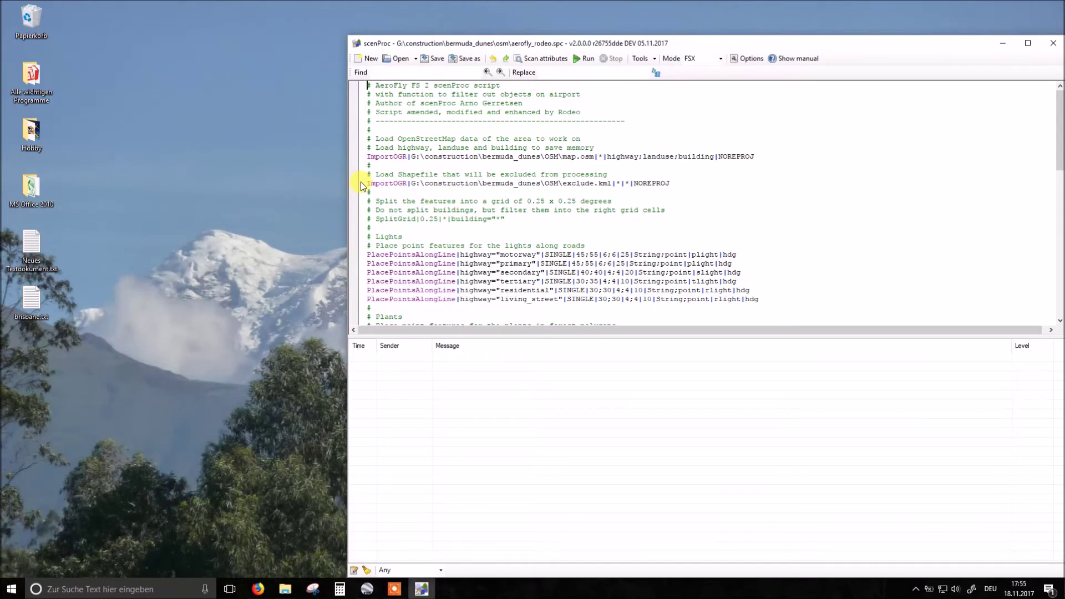
Review the script's import, exclusion filter, lights, buildings and export lines, and run it to generate the TOC file.
scroll(361, 186, down, 4)
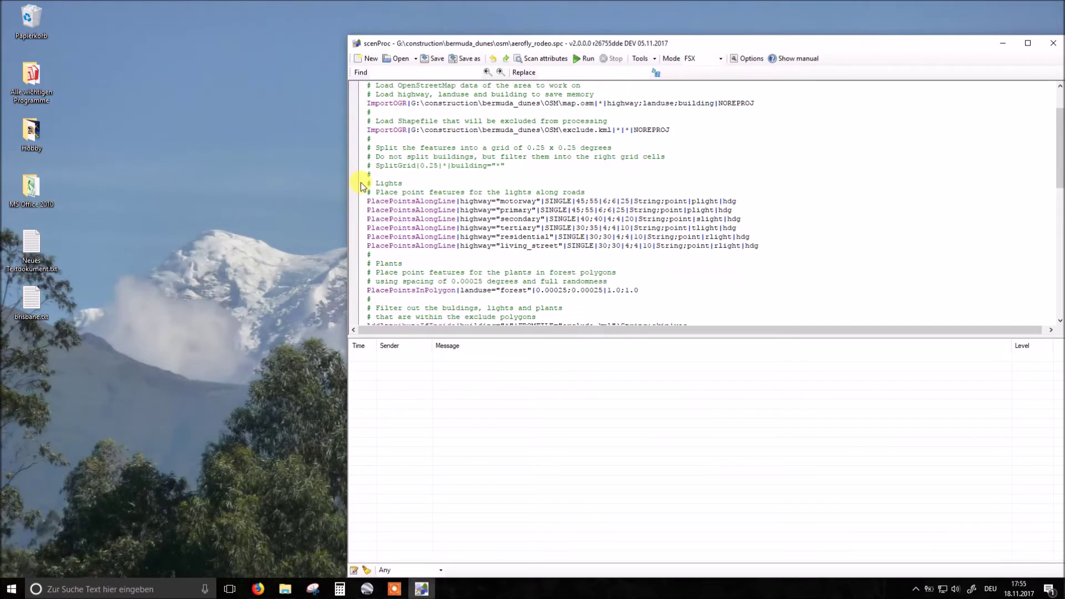
scroll(380, 242, down, 3)
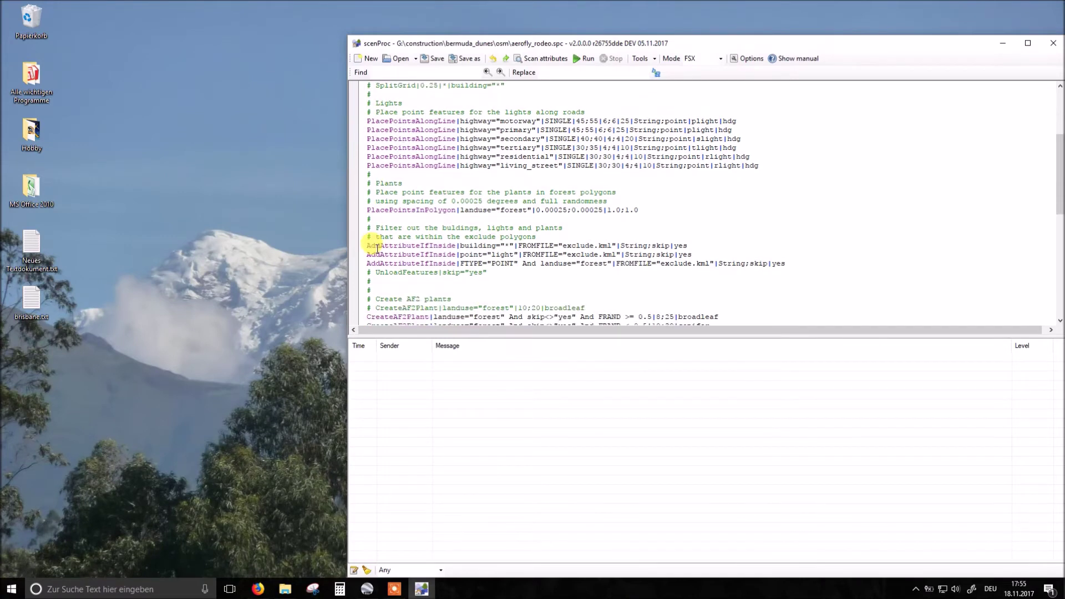
scroll(371, 189, down, 7)
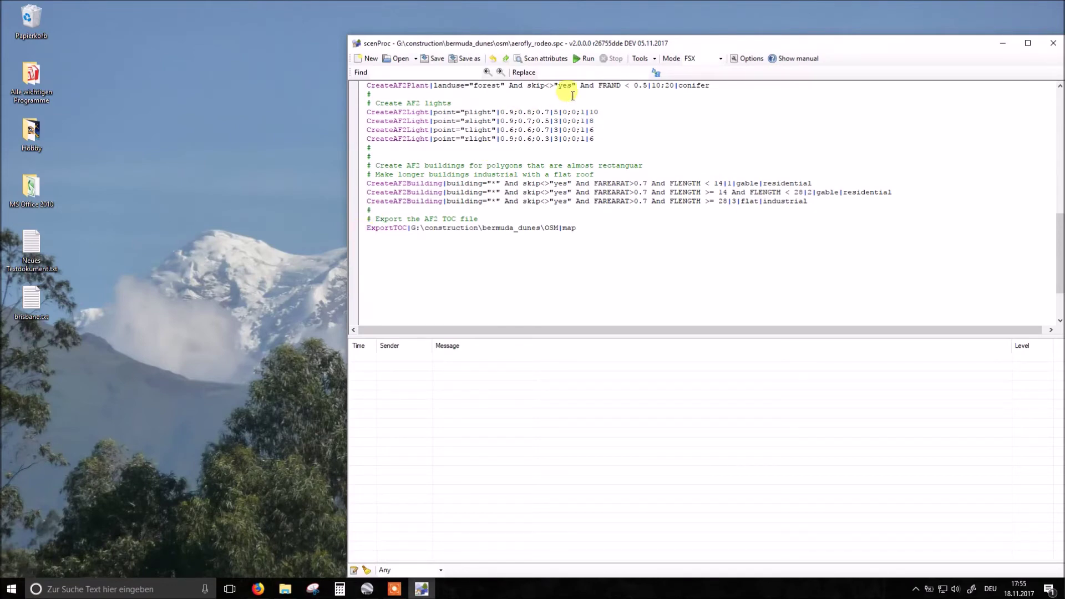
click(585, 66)
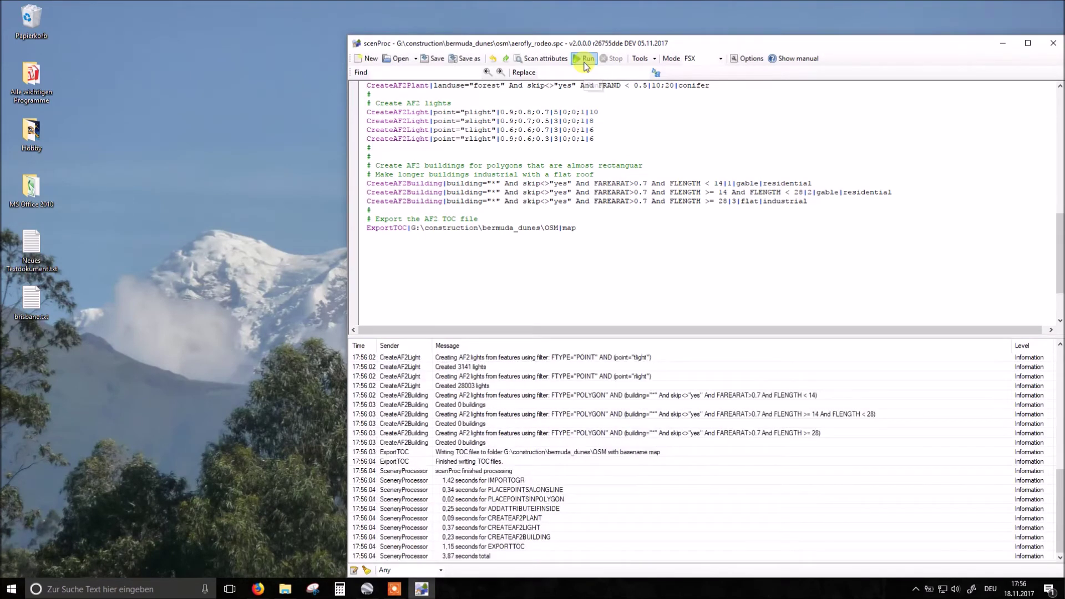
Copy map.toc from the osm folder into Aerofly FS 2\scenery\places\bermuda_dunes and check the building_textures folder there.
mouse_move(580, 116)
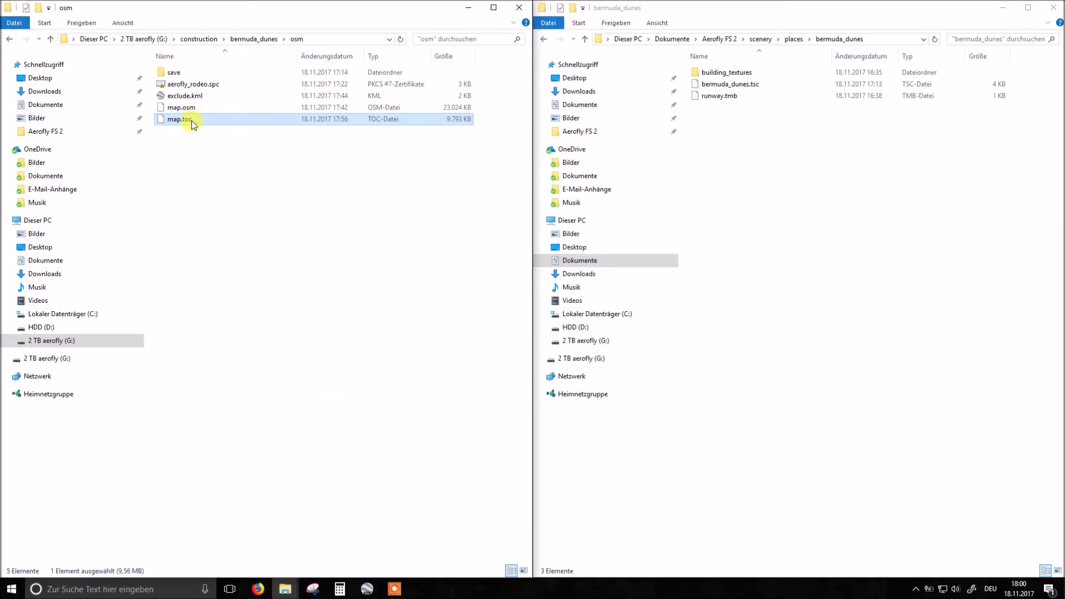
drag(201, 129, 911, 276)
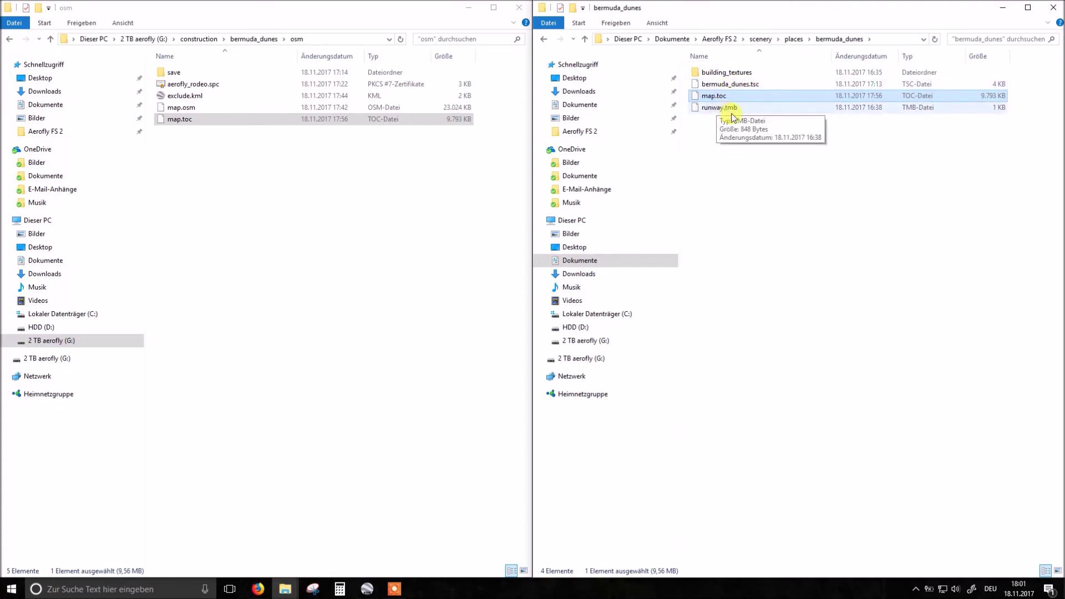
double_click(741, 73)
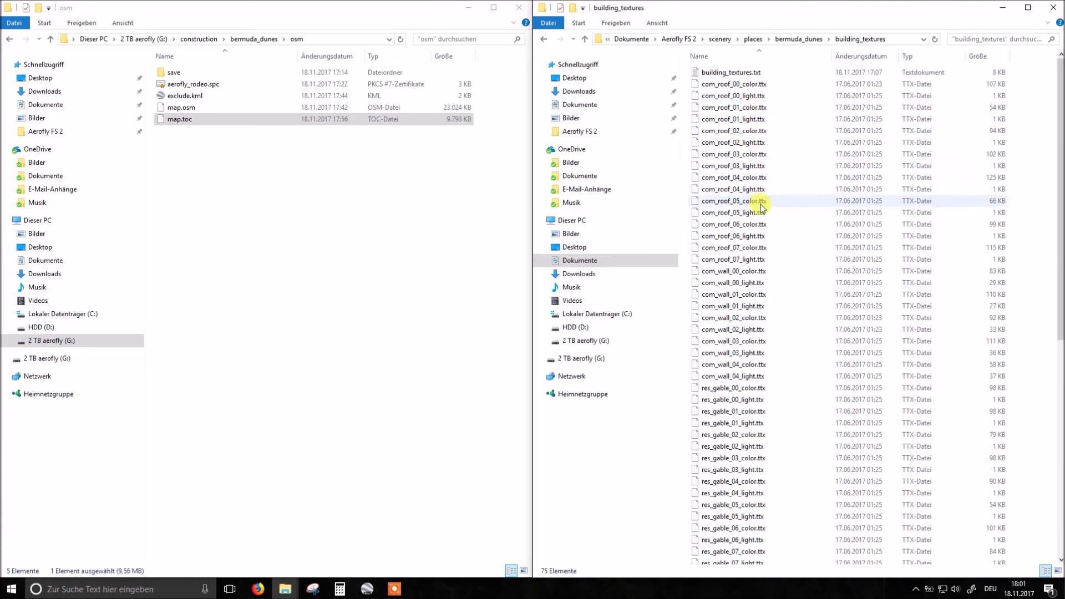
click(799, 39)
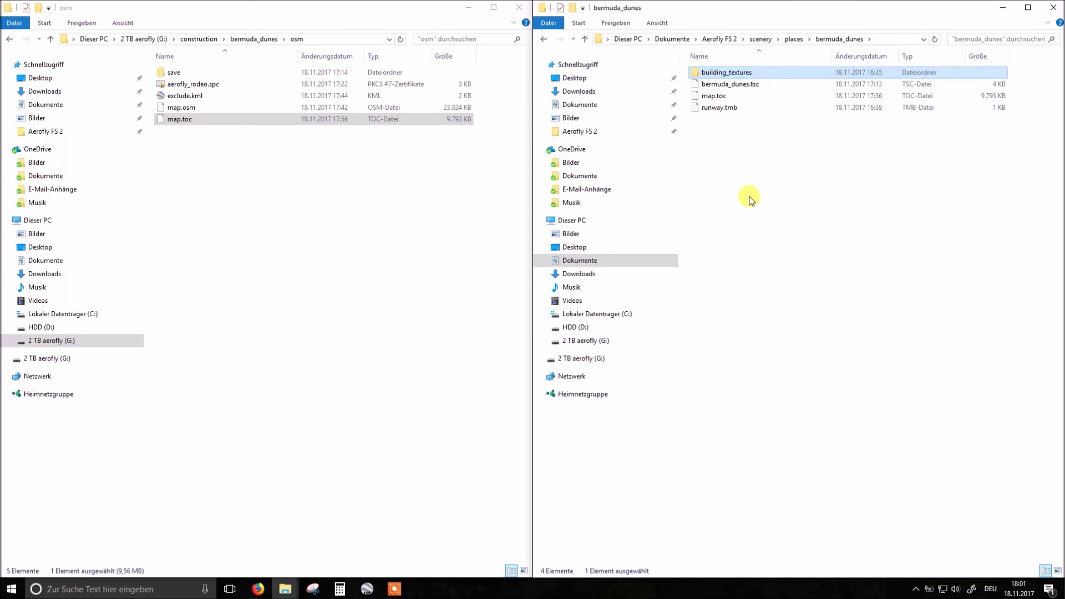
Open bermuda_dunes.tsc in Notepad++, set the cultivation element's filename to map, then save and close the file.
right_click(754, 85)
click(814, 132)
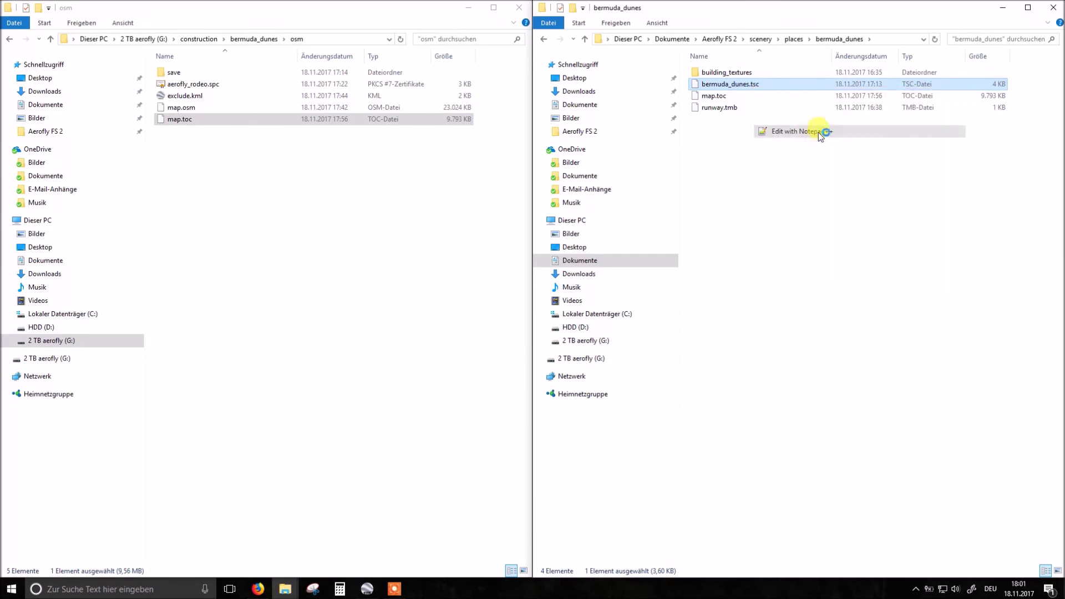
scroll(818, 386, down, 5)
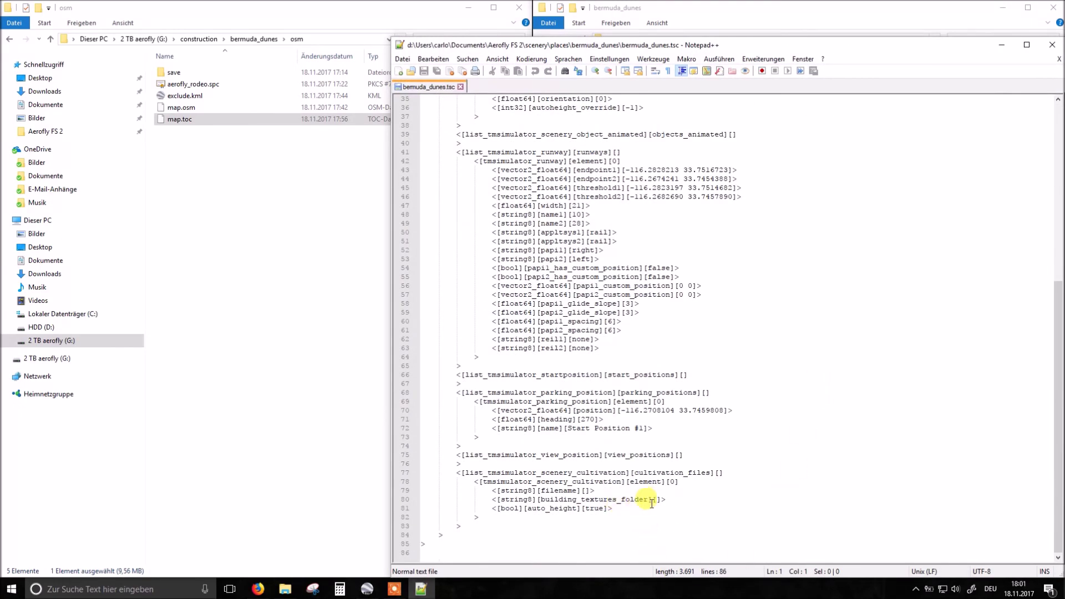
click(586, 491)
text(map)
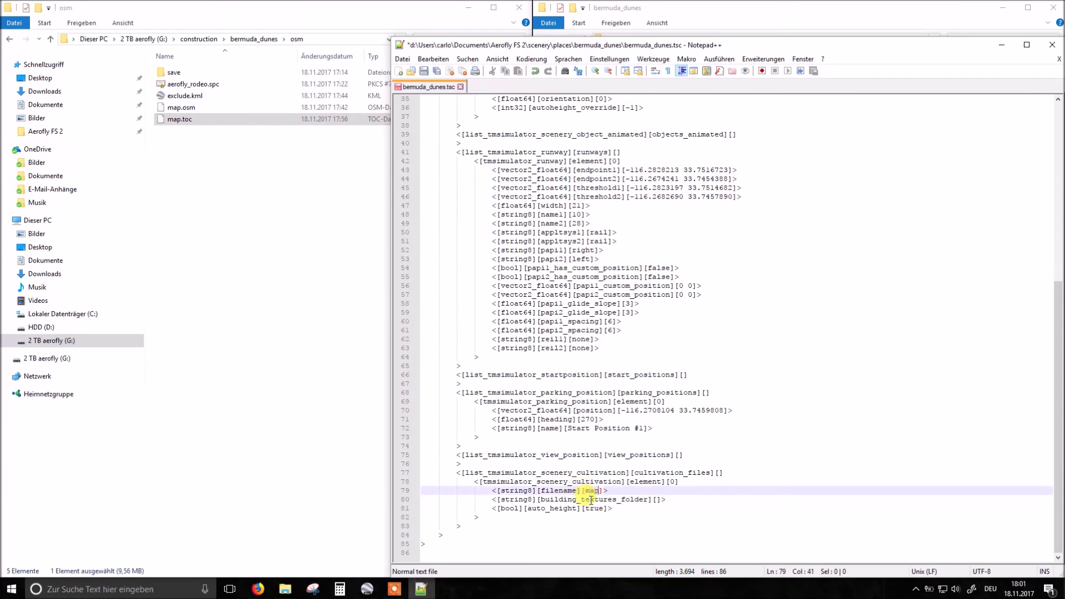
click(424, 72)
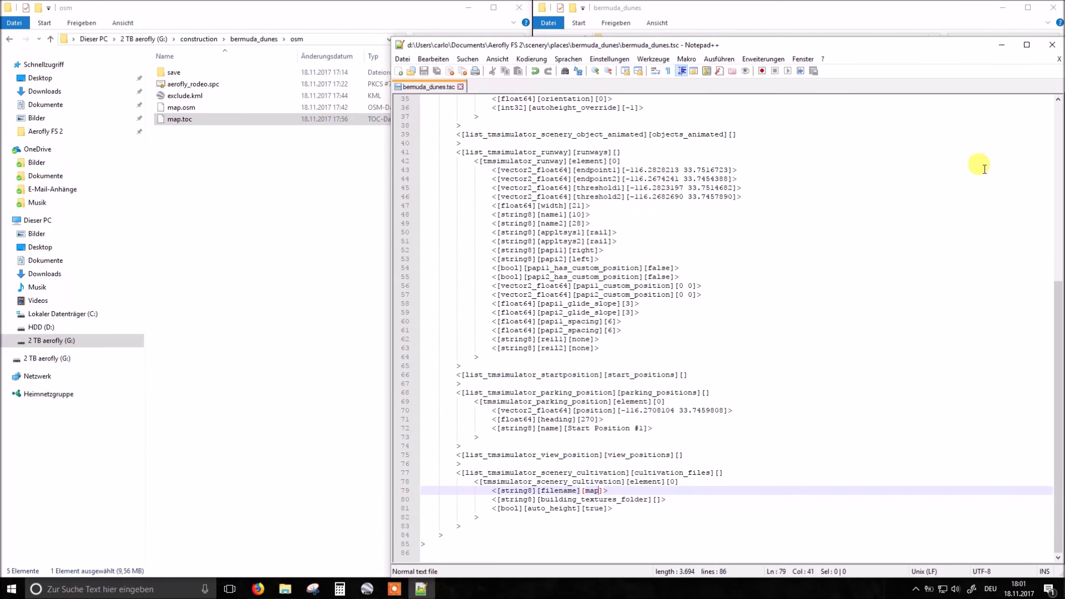
click(1054, 47)
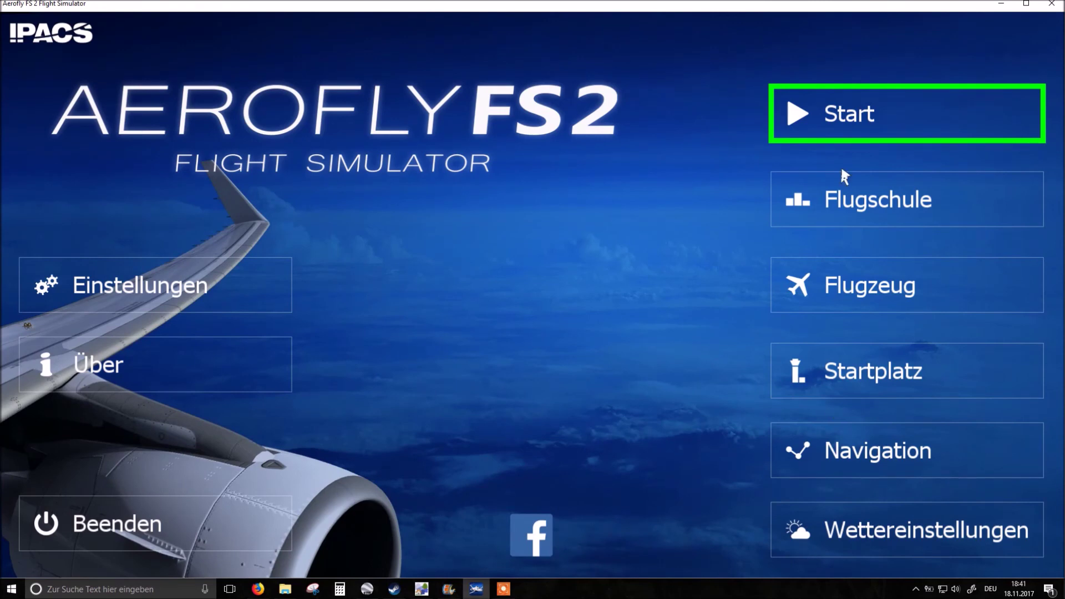
Start the flight in Aerofly FS 2 and look around the Bermuda Dunes airport to examine the generated and excluded buildings.
click(865, 114)
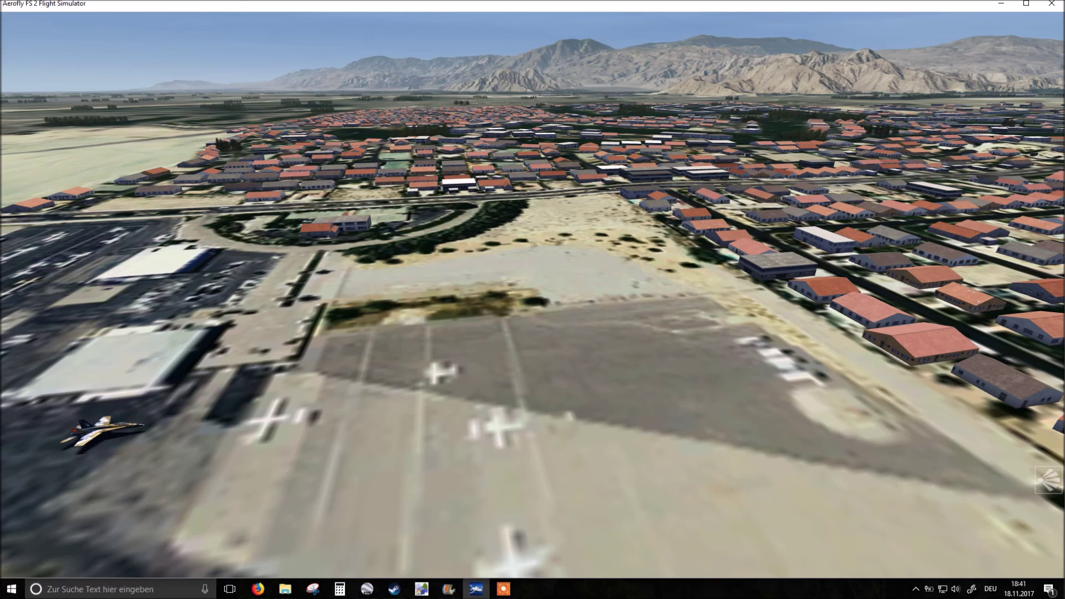
key(Left)
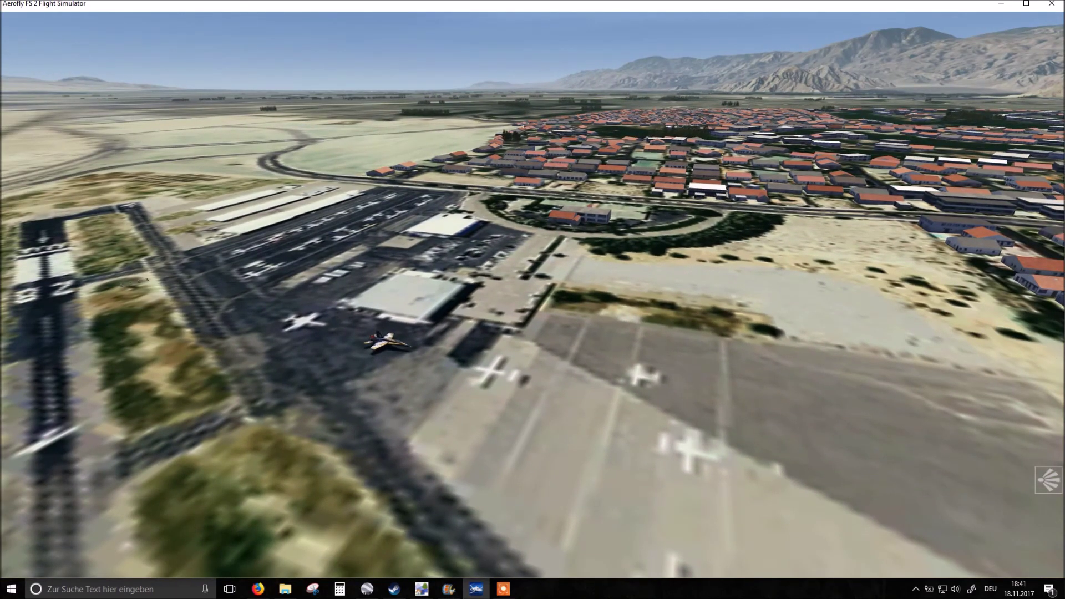
key(Right)
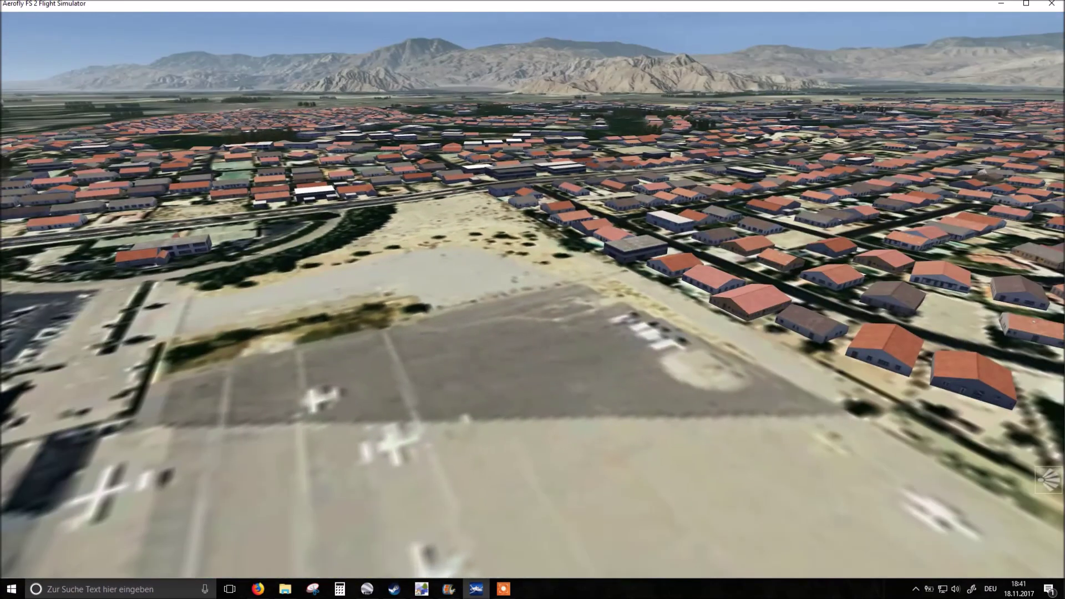